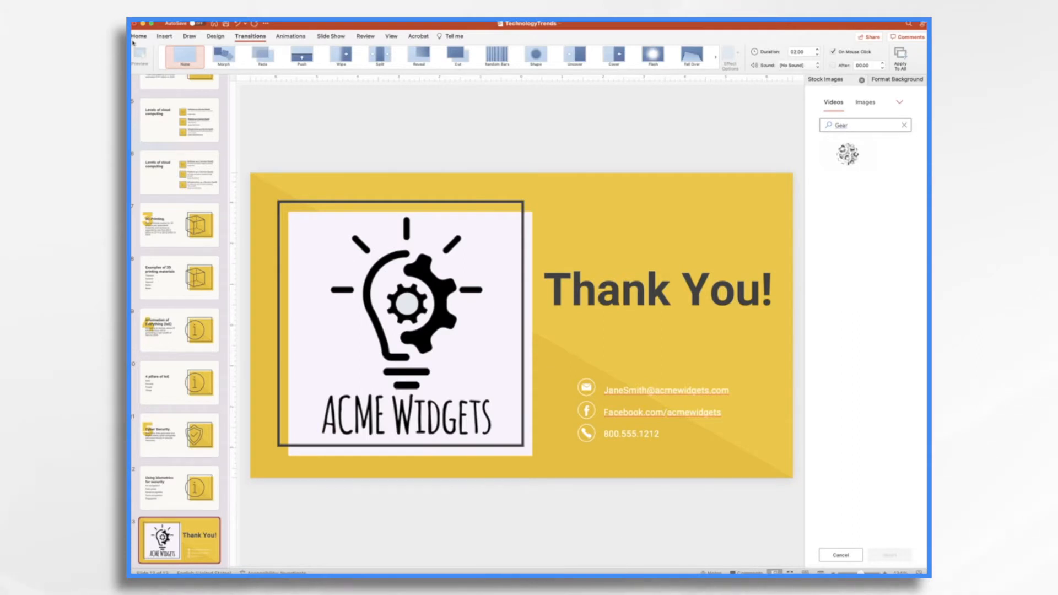
- Review the title slide and the other slide thumbnails of the TechnologyTrends presentation
scroll(198, 239, up, 10)
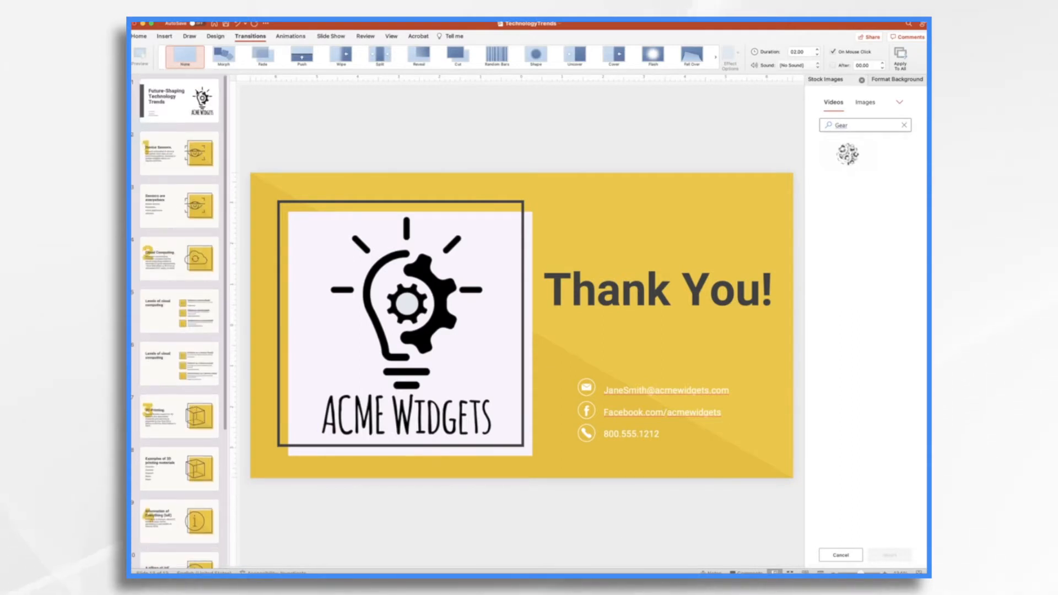
click(179, 100)
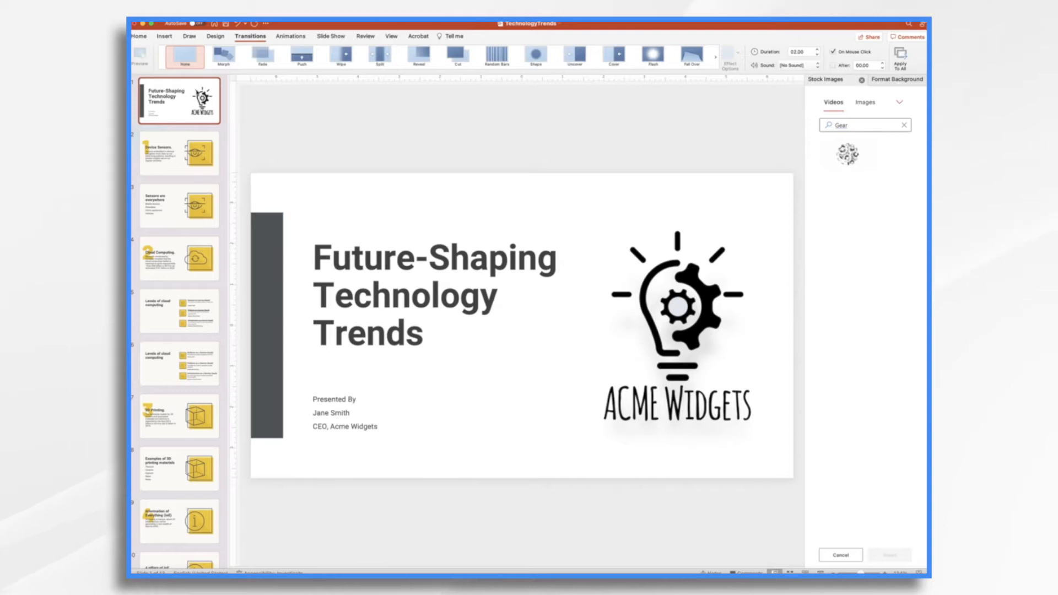
scroll(173, 247, down, 10)
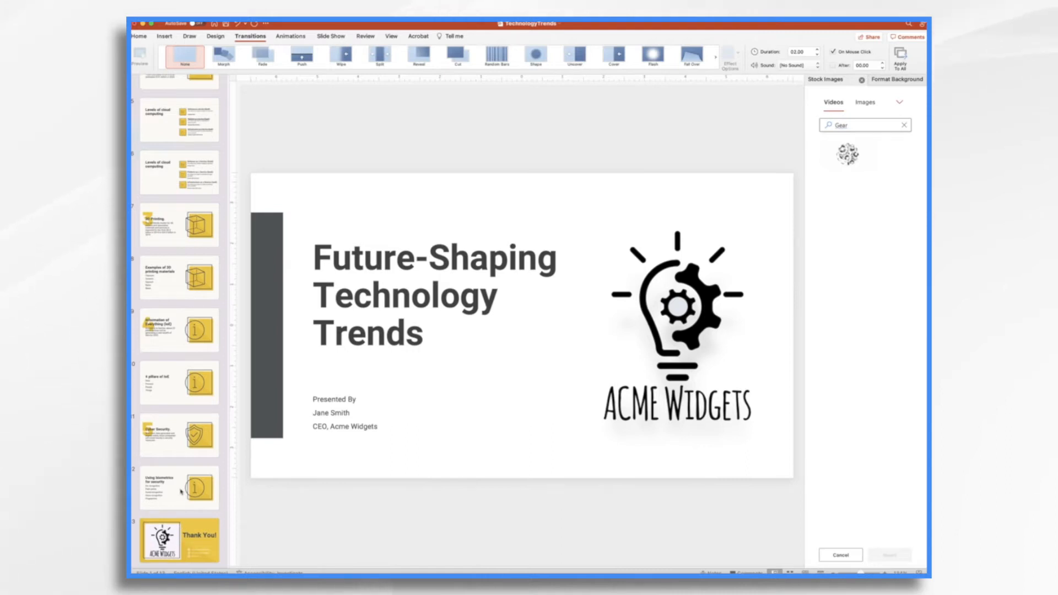
- Add a new slide with the Thank You layout after the presentation's closing slide
click(195, 537)
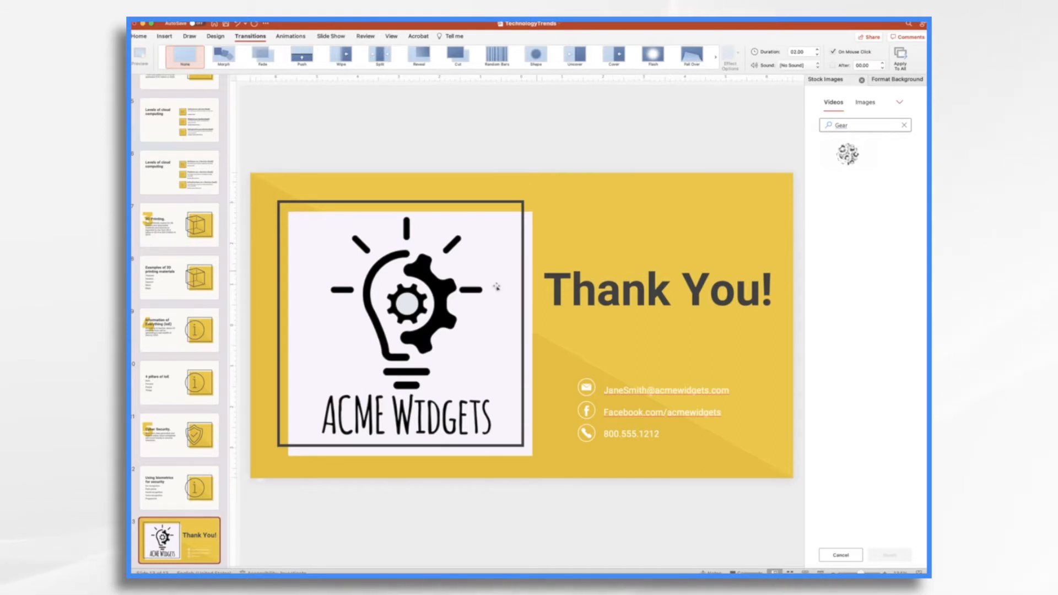
click(140, 36)
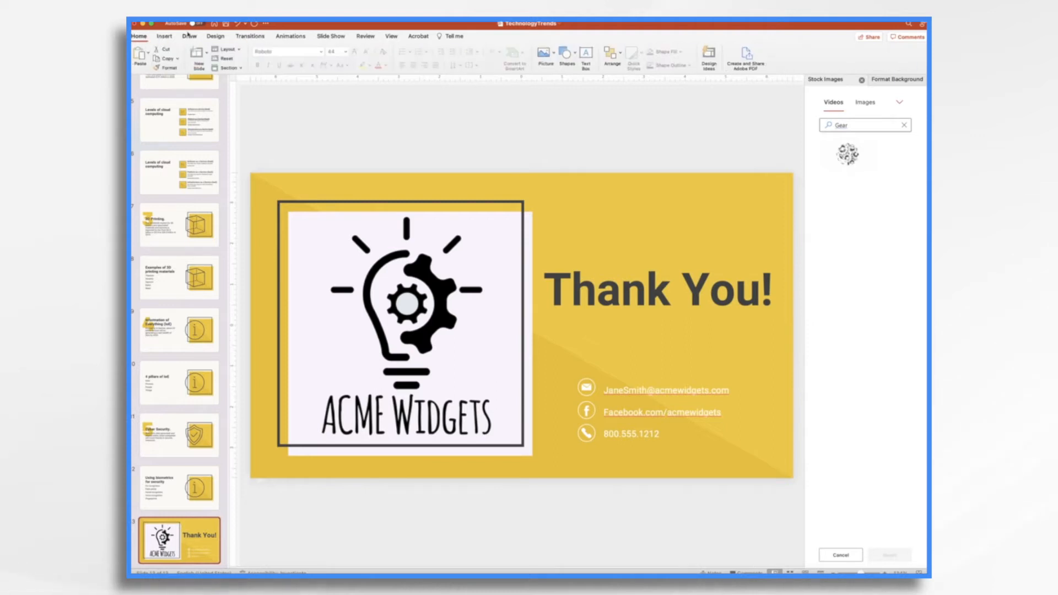
click(207, 54)
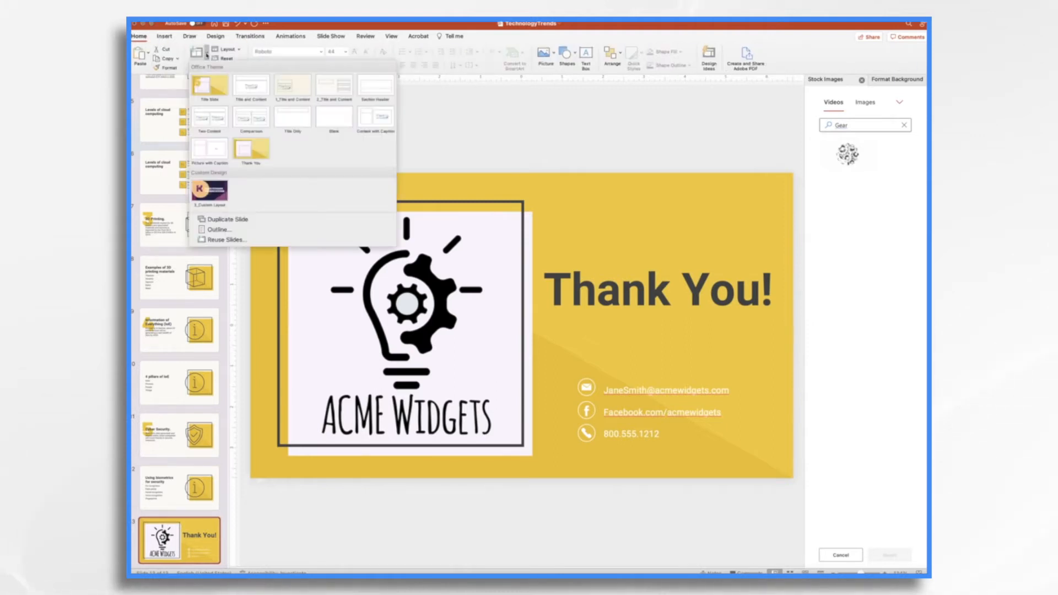
click(263, 156)
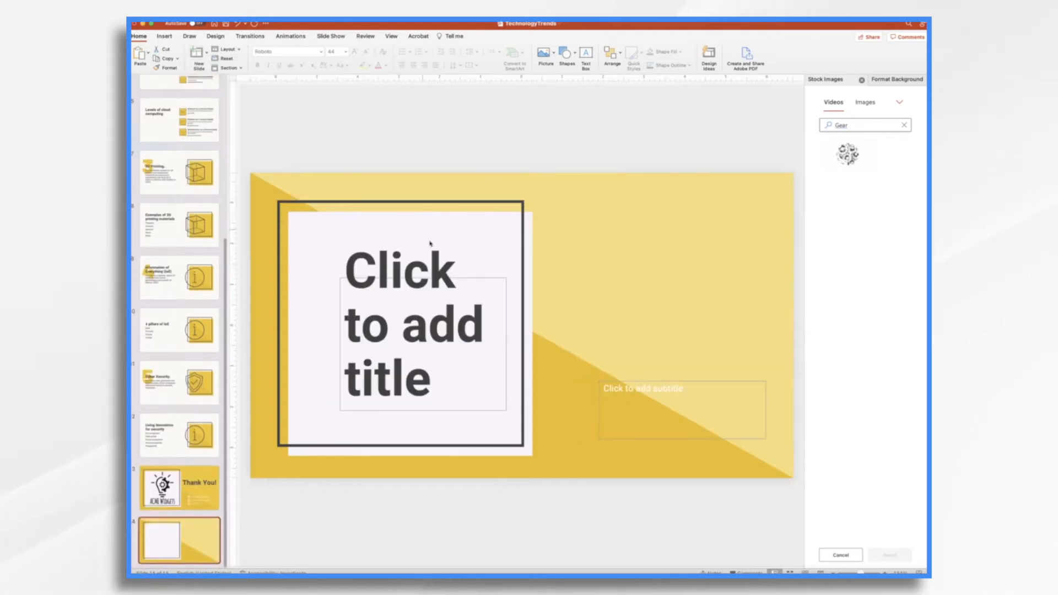
- Delete the title and subtitle placeholders from the new slide, leaving only its background design
click(415, 269)
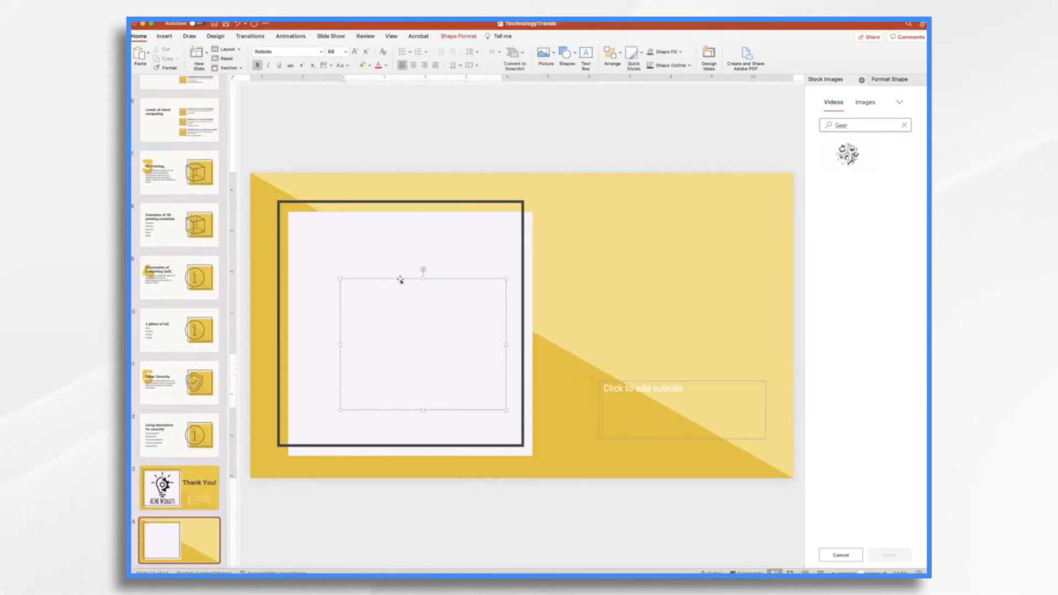
click(401, 280)
key(Delete)
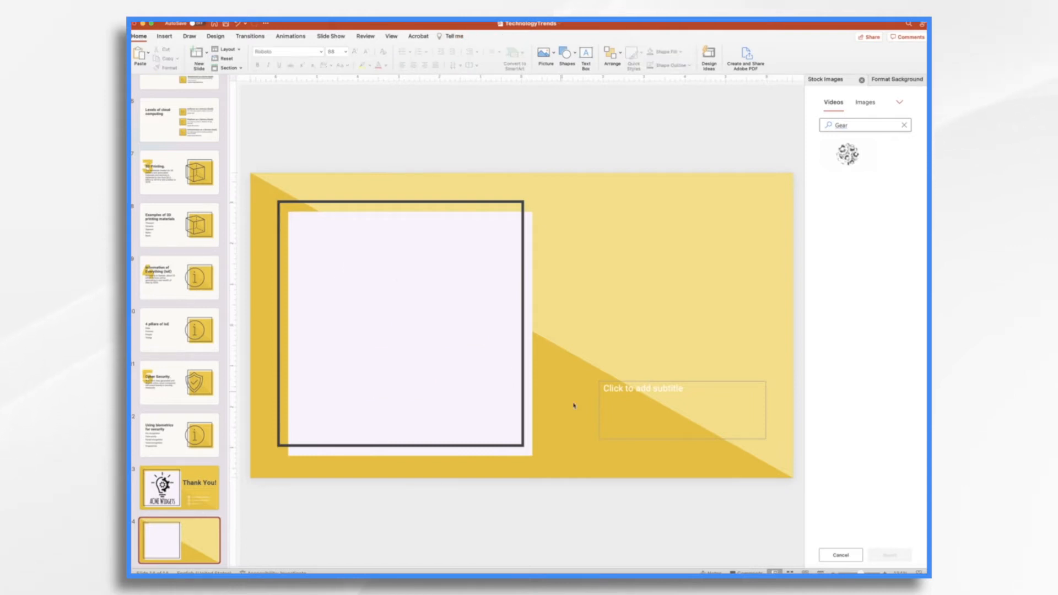
click(656, 379)
key(Delete)
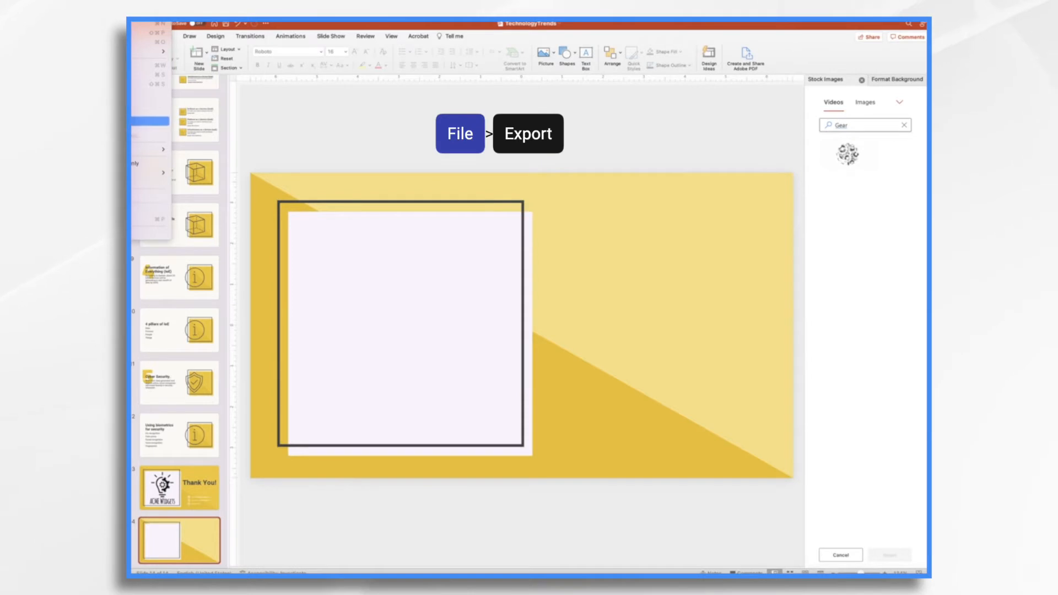
- Export the empty background slide from the presentation as a PNG image
click(149, 103)
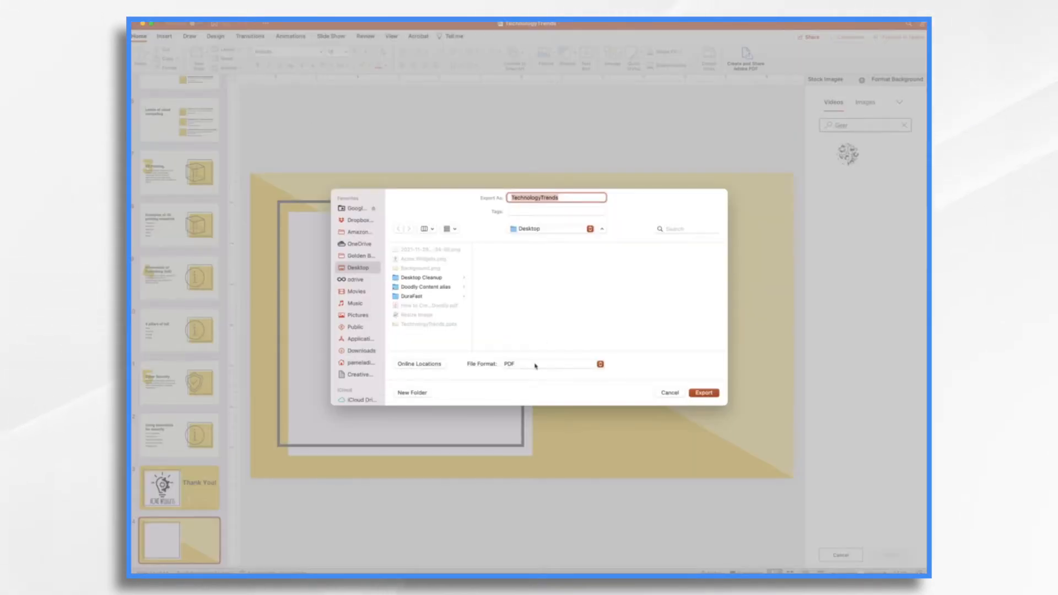
click(535, 366)
click(523, 412)
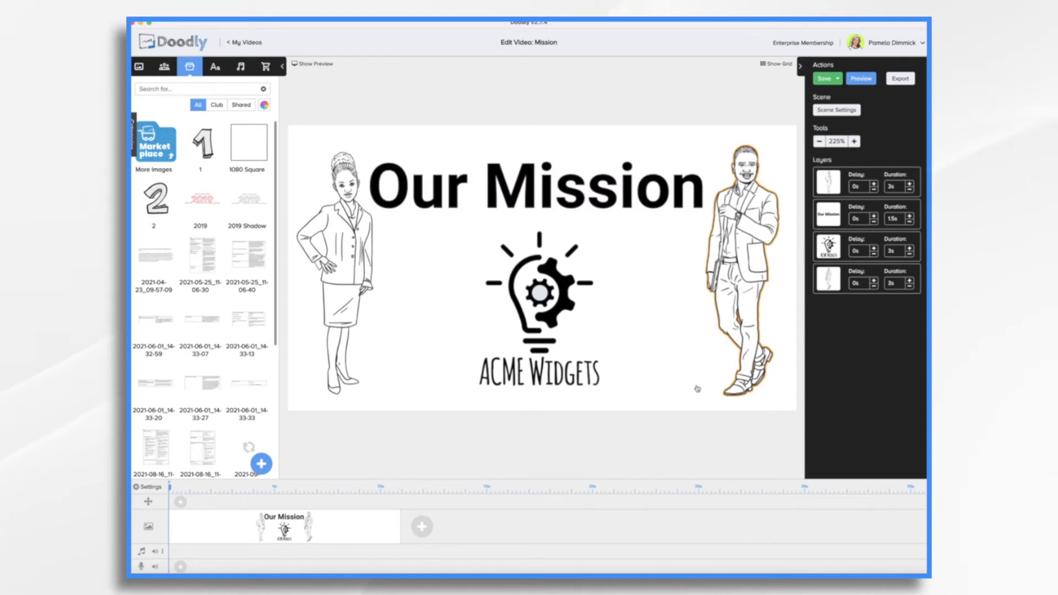
- Switch to Doodly and load Background.png as the custom image background in the Mission video's settings
click(151, 488)
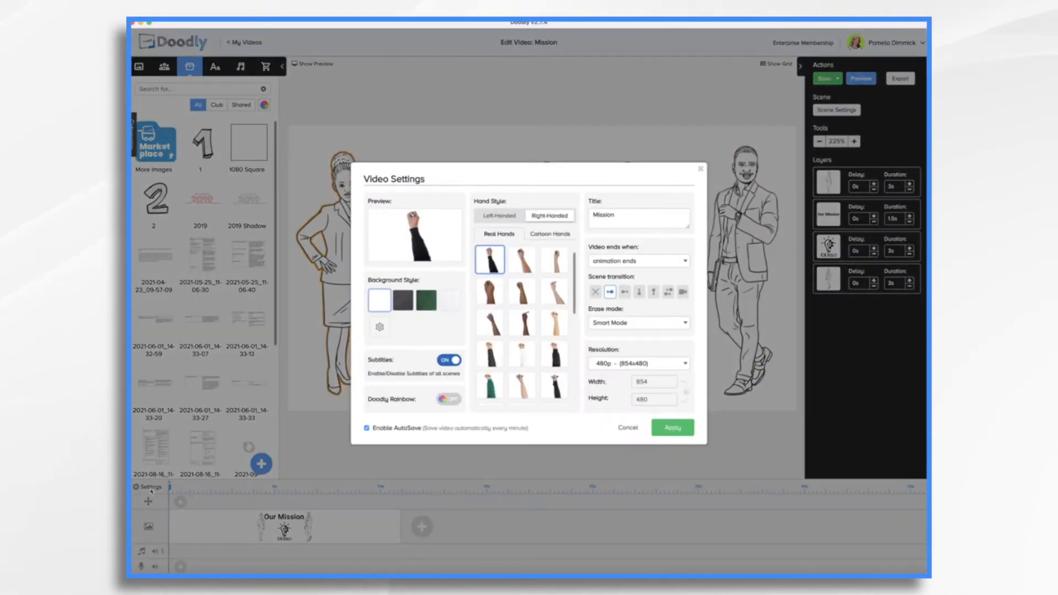
click(379, 329)
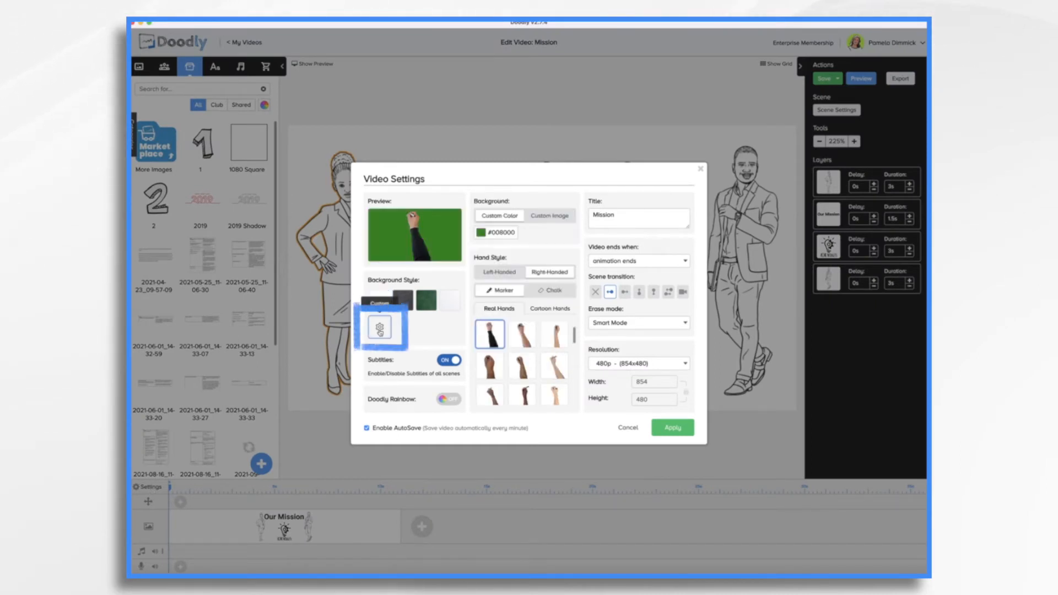
click(560, 216)
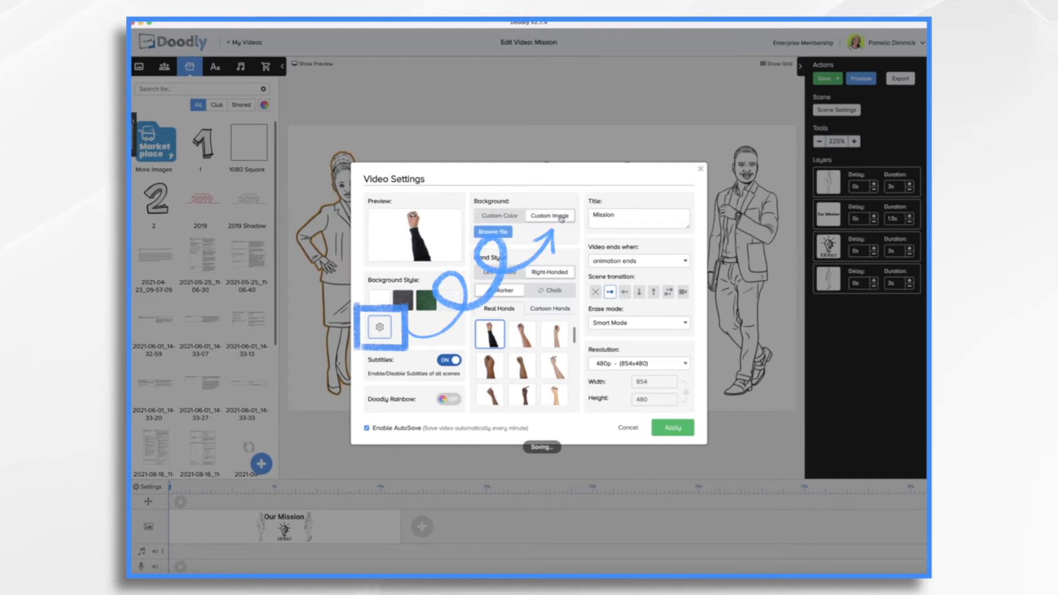
click(498, 232)
click(471, 248)
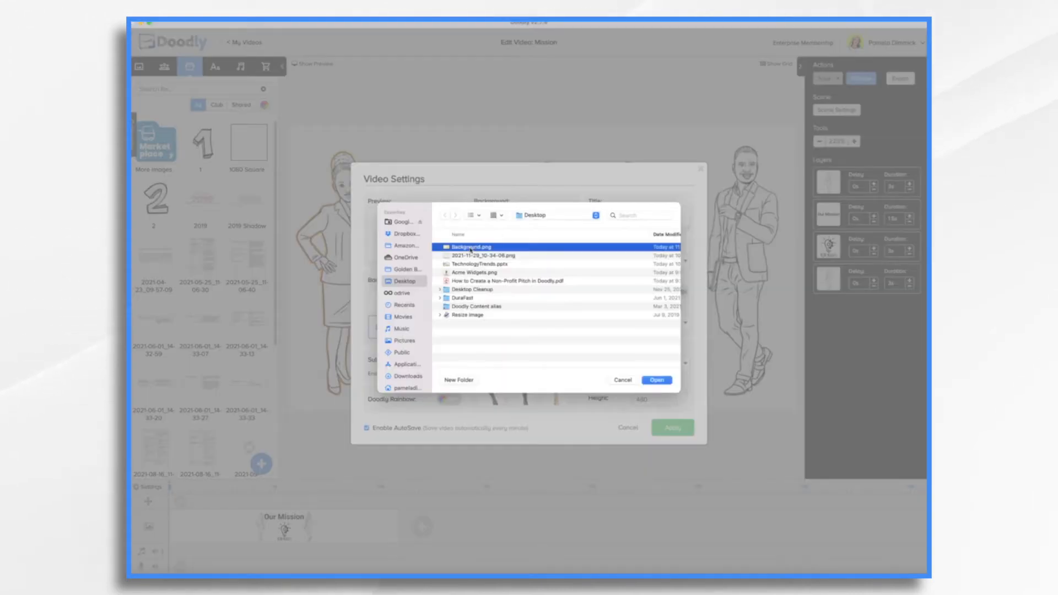
click(659, 379)
- Extend the crop area to cover the entire background image and accept the crop
drag(519, 292, 474, 264)
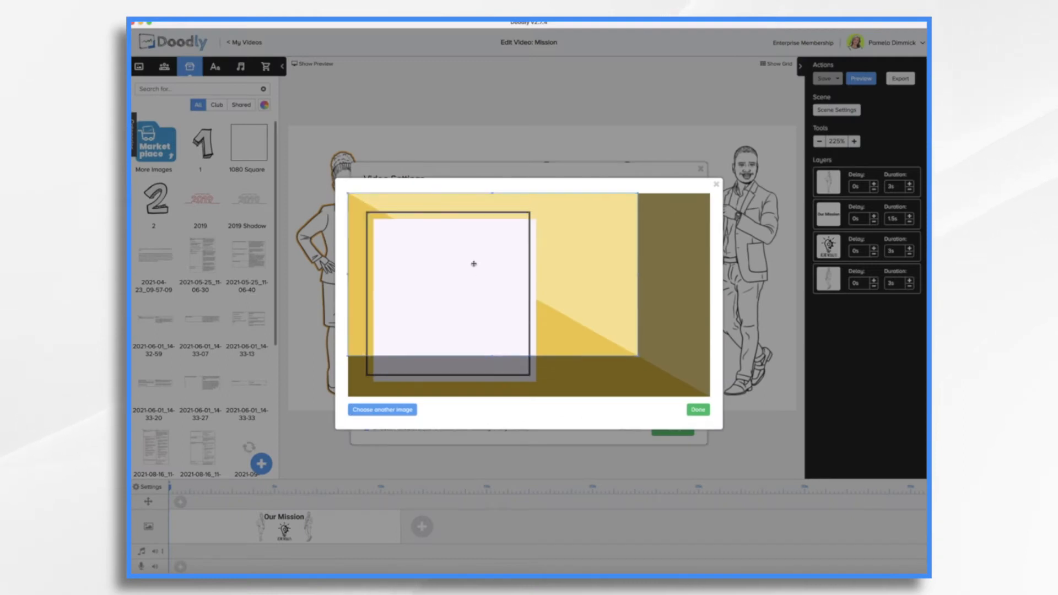
drag(639, 356, 725, 412)
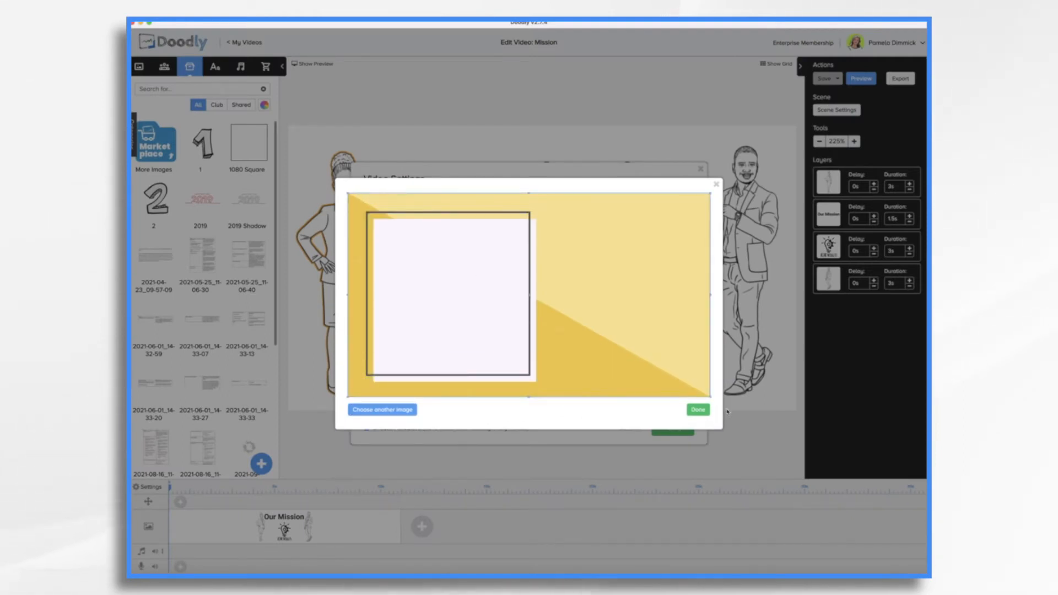
click(697, 409)
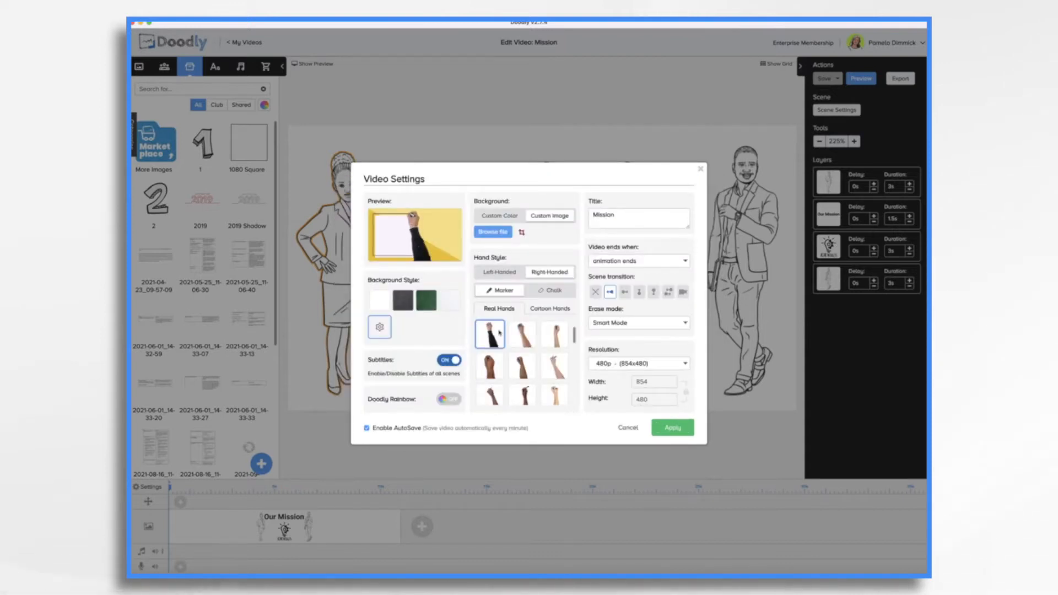
- Choose a different right-handed real hand holding a marker for the drawing and apply the video settings
click(555, 372)
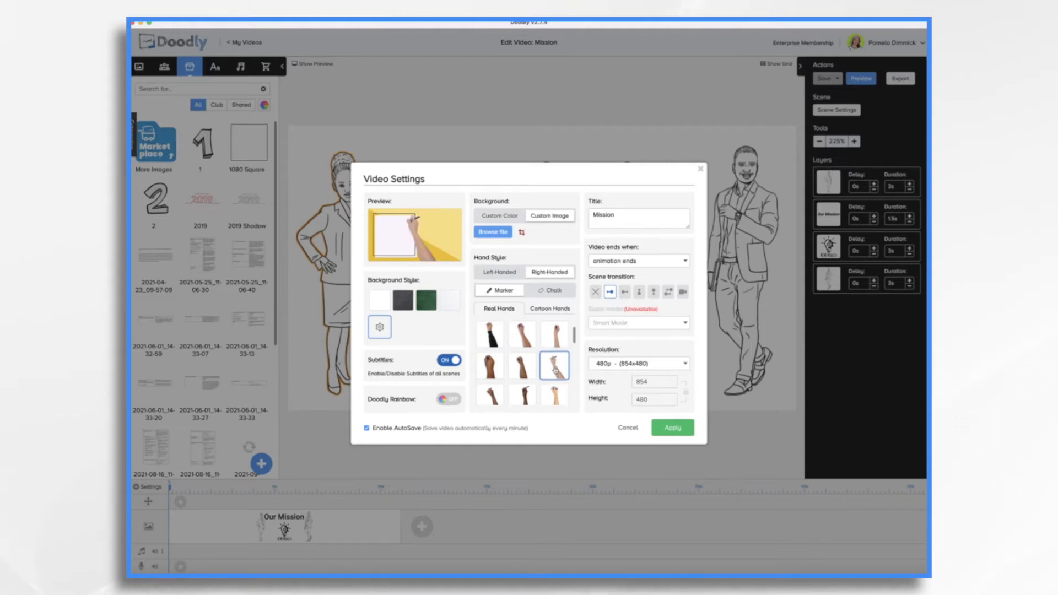
click(558, 398)
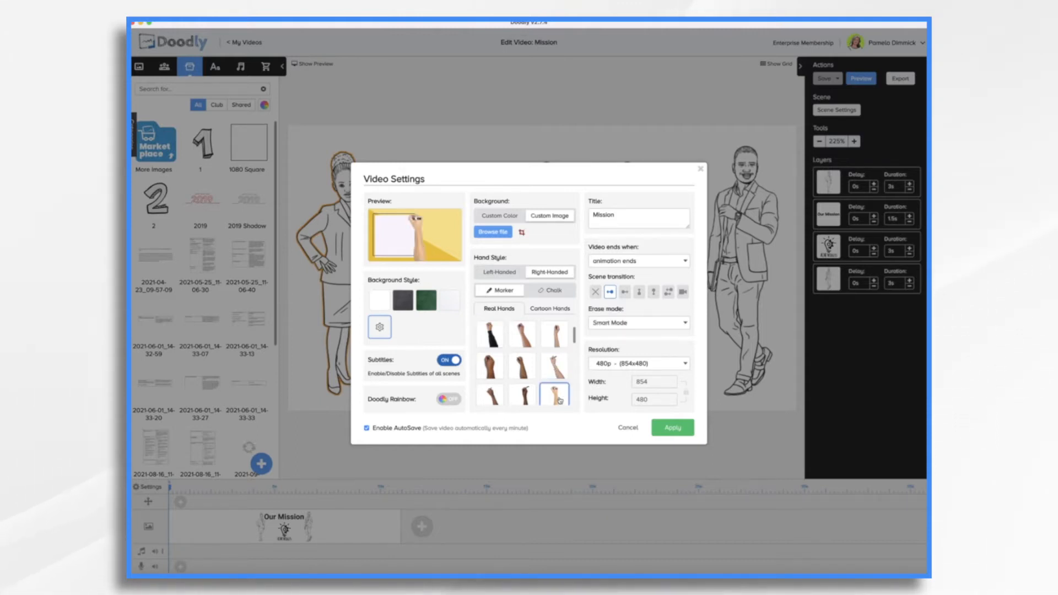
scroll(559, 391, down, 2)
scroll(557, 382, down, 1)
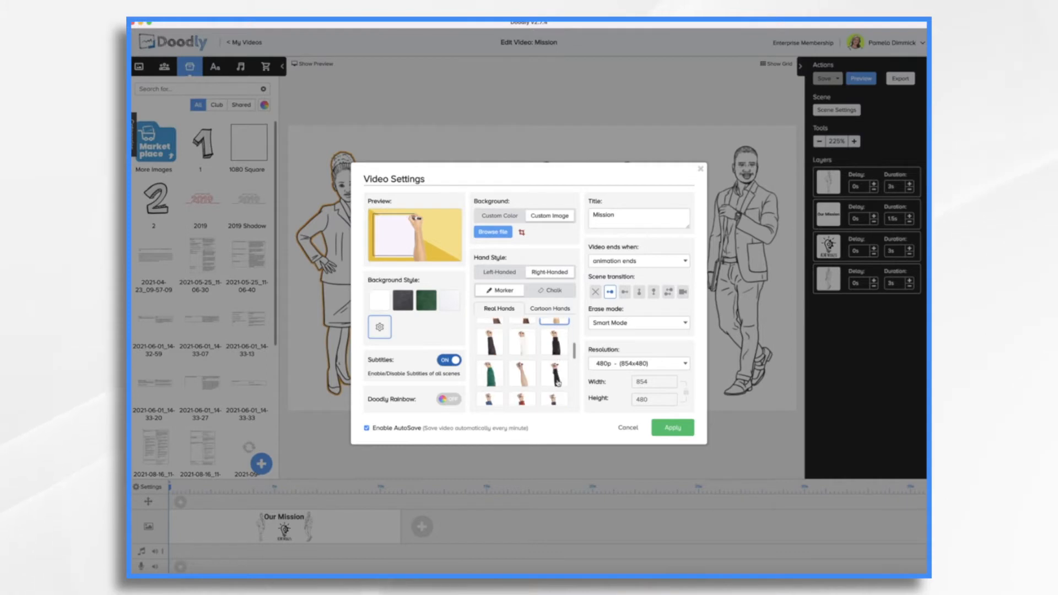
click(521, 374)
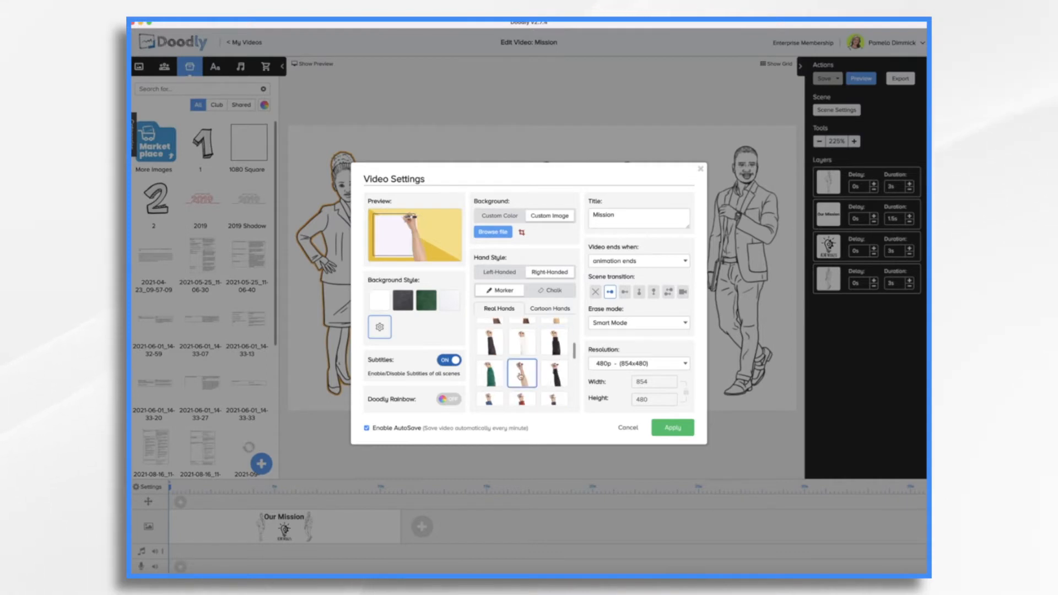
click(682, 435)
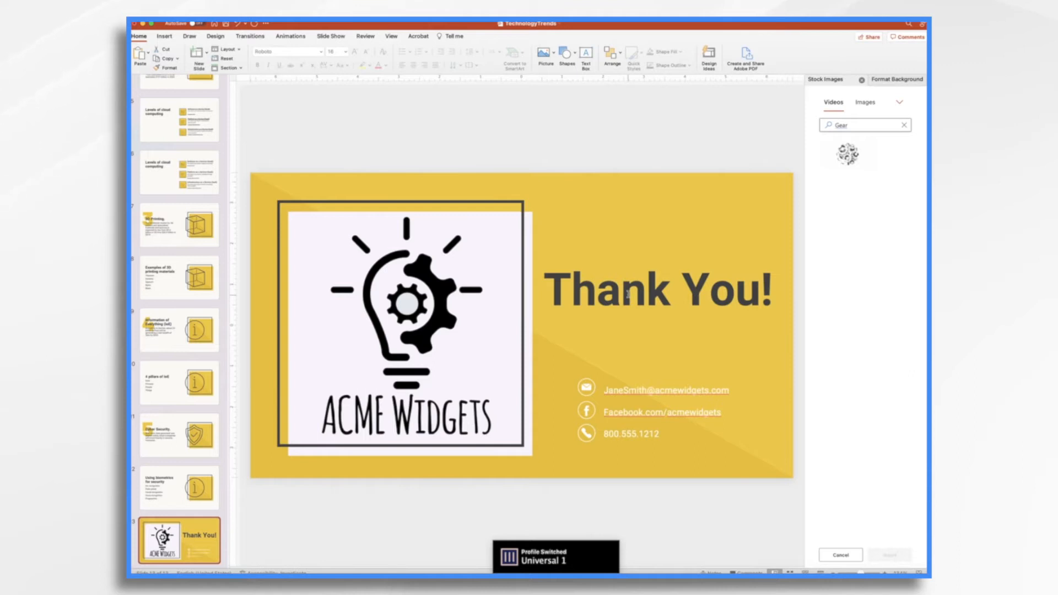
- Check the Thank You heading's font in PowerPoint and bring up the Roboto fonts in Doodly
click(627, 292)
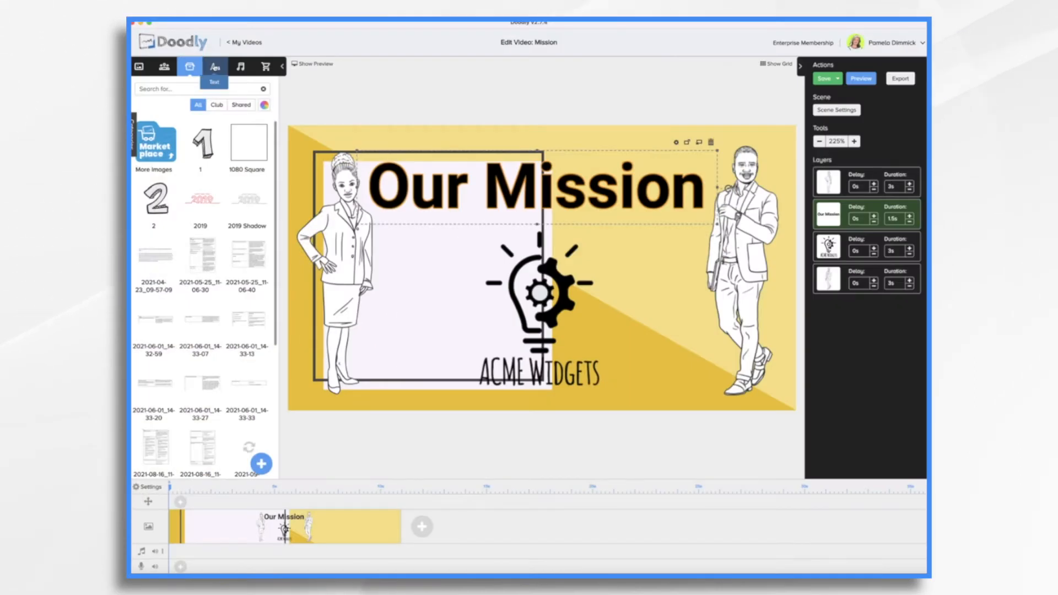
click(215, 66)
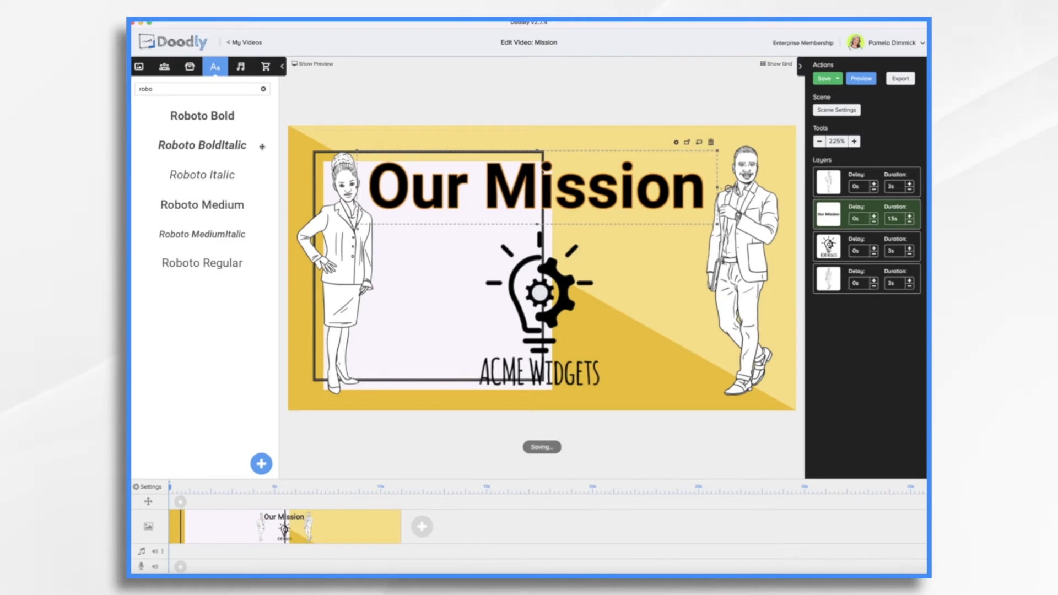
- Move the Acme Widgets logo to the right of the framed panel and add a Roboto Regular text inside the panel
drag(537, 290, 639, 292)
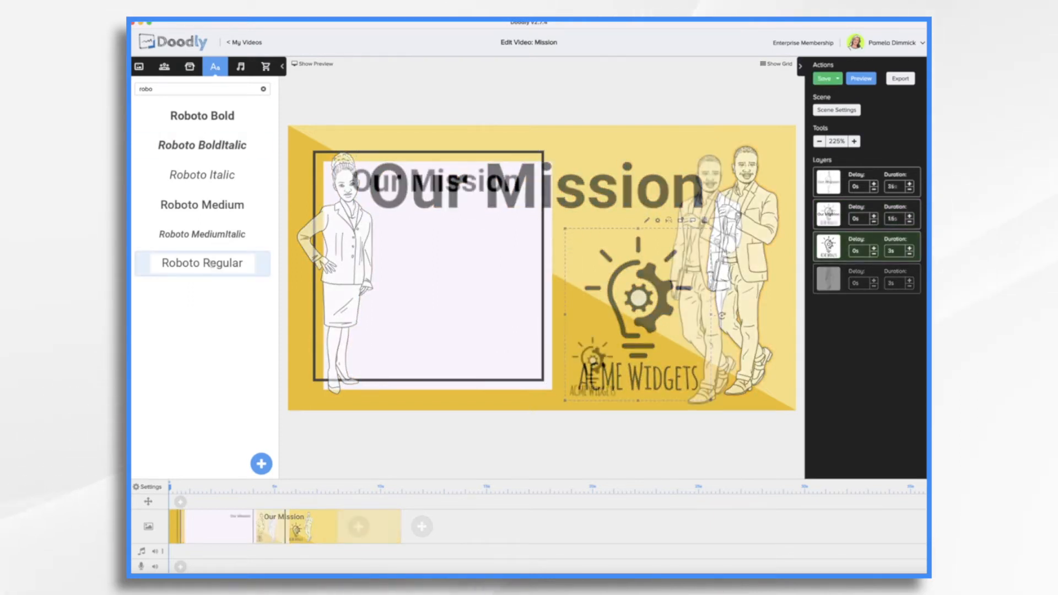
drag(212, 264, 453, 234)
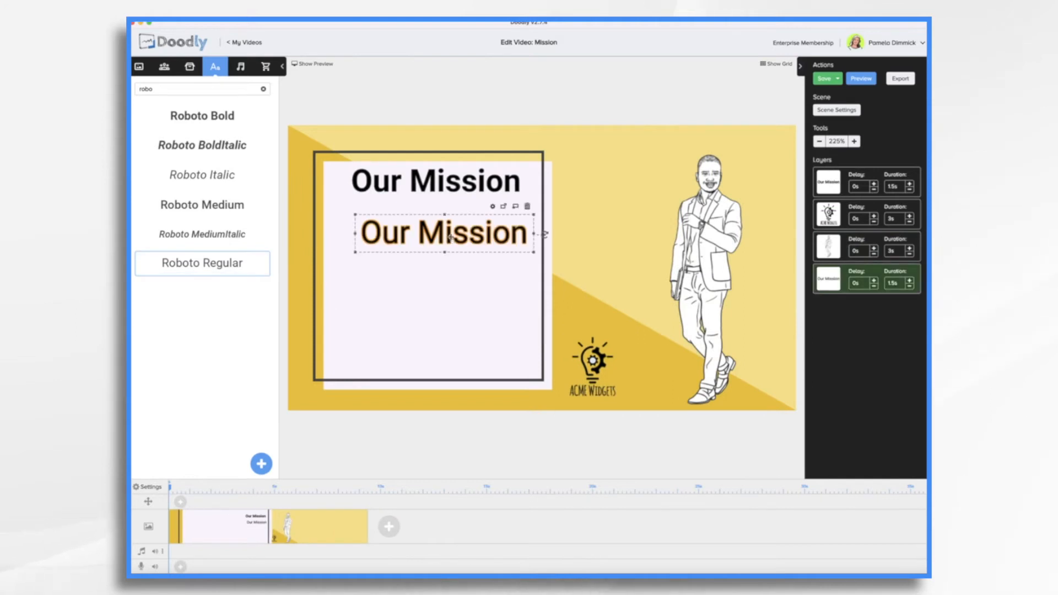
- Replace the added text with "Acme Widgets is committed to designing and manufacturing innovation-driven, high-quality widgets at competitive prices.", with word wrap enabled
double_click(450, 236)
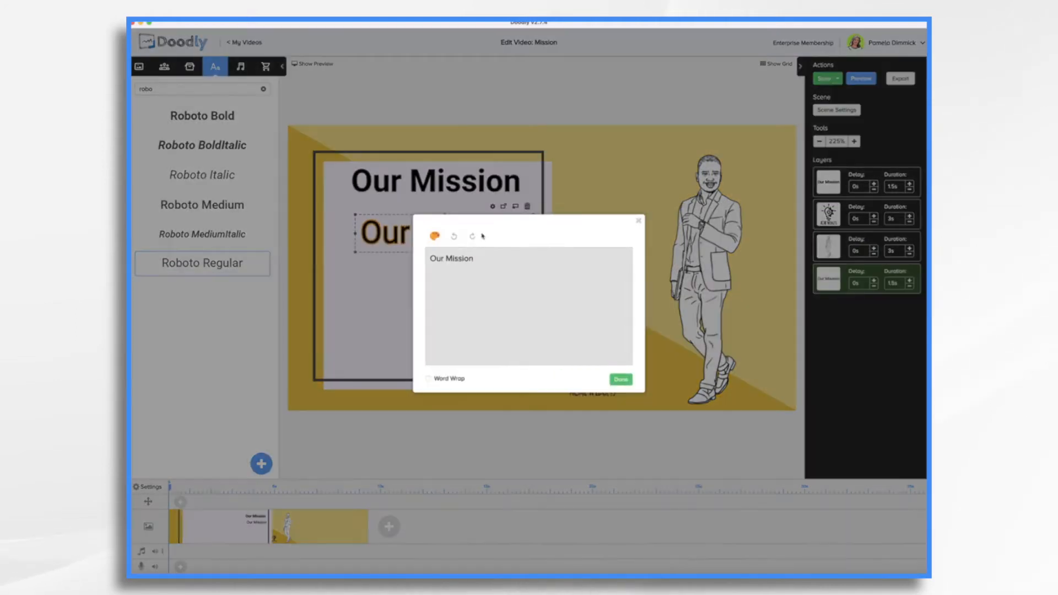
drag(482, 257, 428, 258)
key(BackSpace)
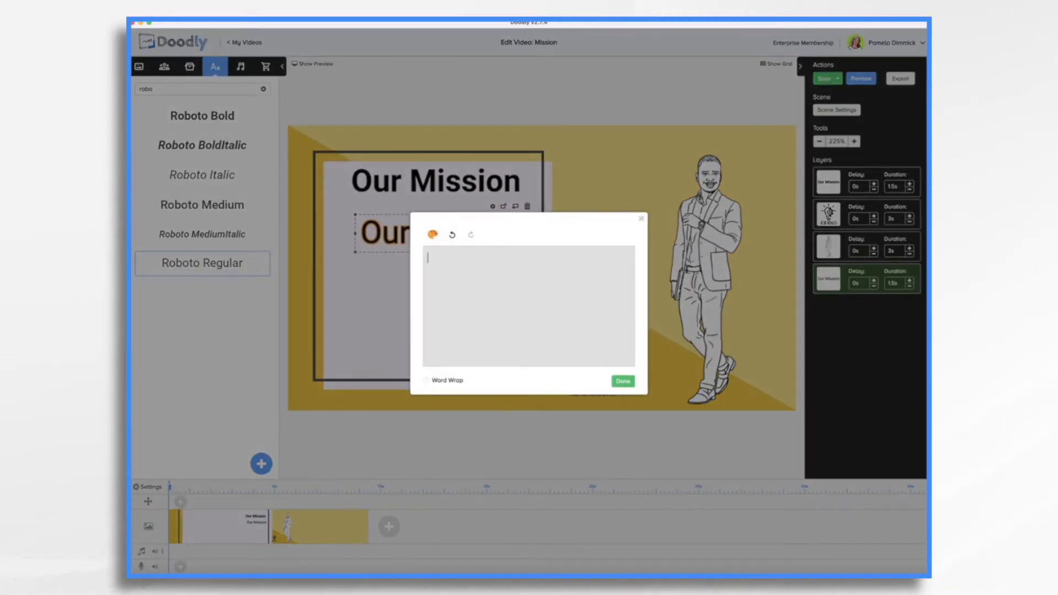
text(Acme Widgets is committed to designing and manufacturing innovation-driven, high-quality widgets at competitive prices.)
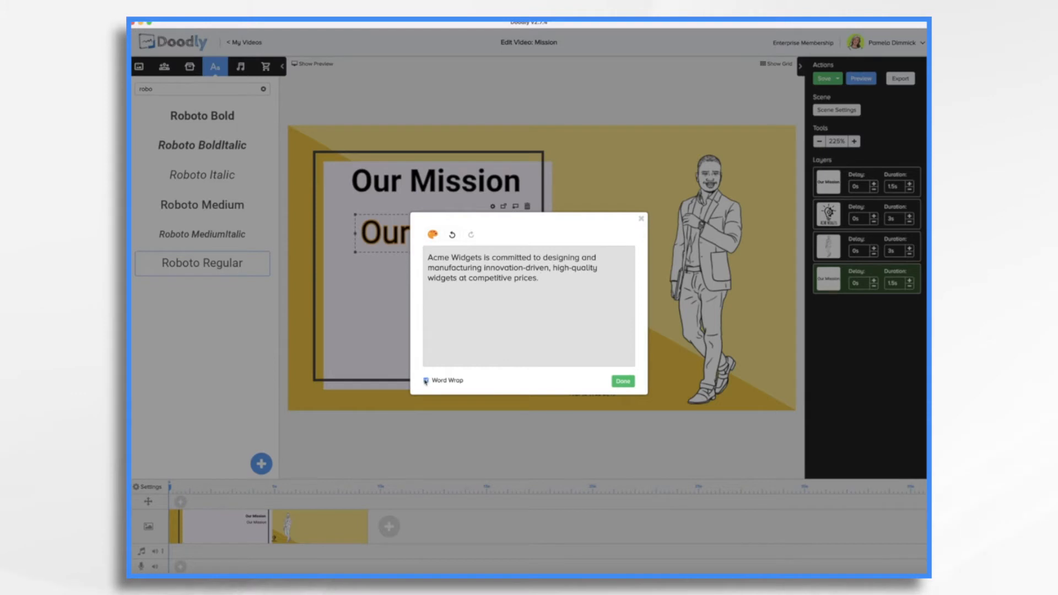
click(623, 382)
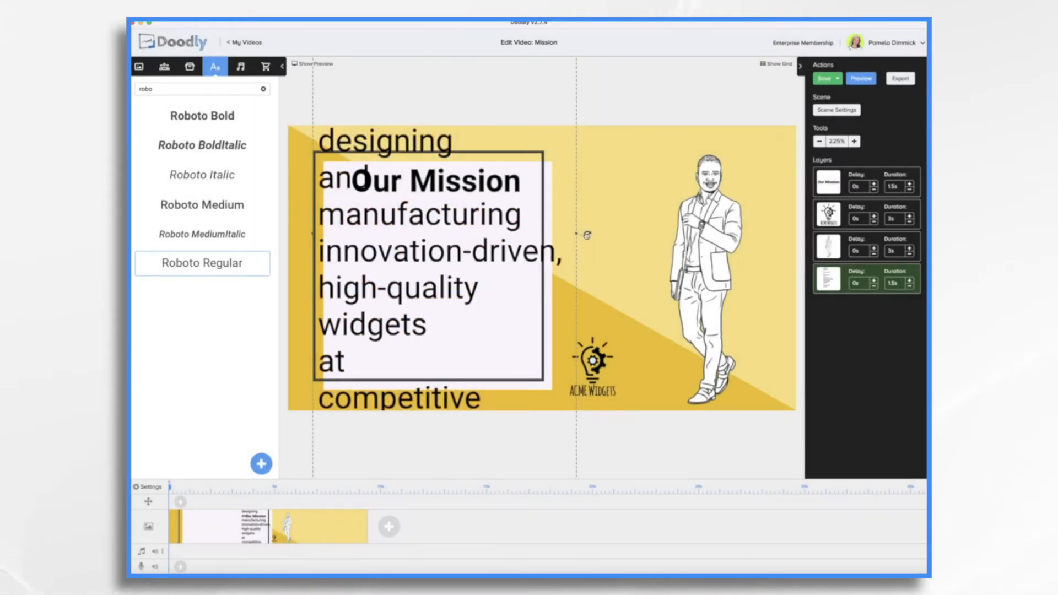
- Shrink and reposition the mission statement text so it fits inside the framed panel below the Our Mission heading
drag(572, 417, 418, 201)
drag(345, 142, 411, 271)
drag(484, 255, 445, 233)
drag(541, 271, 564, 282)
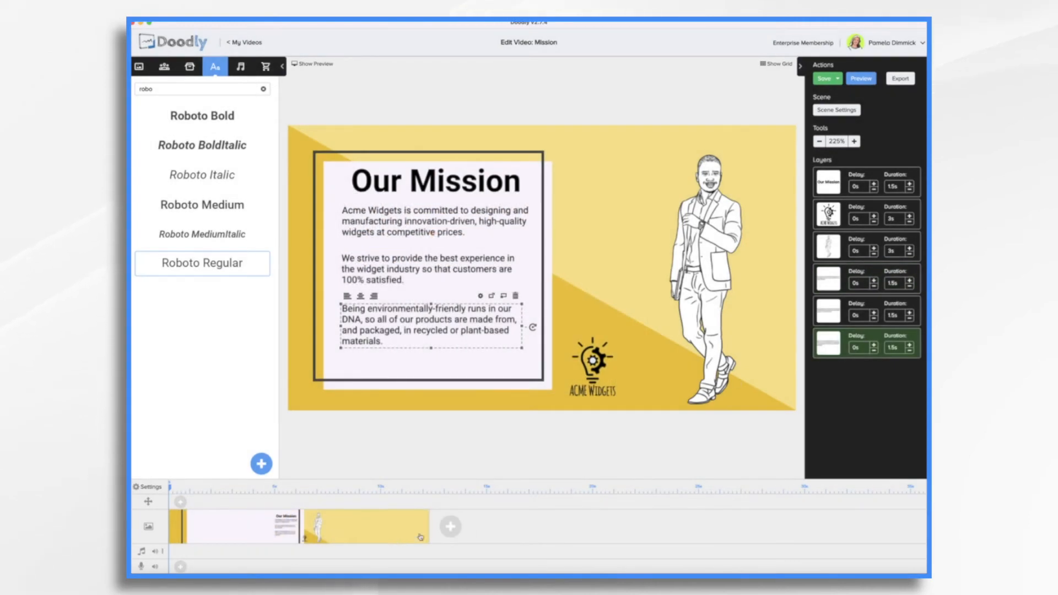
- Duplicate the completed Our Mission scene on the timeline
right_click(292, 526)
click(328, 487)
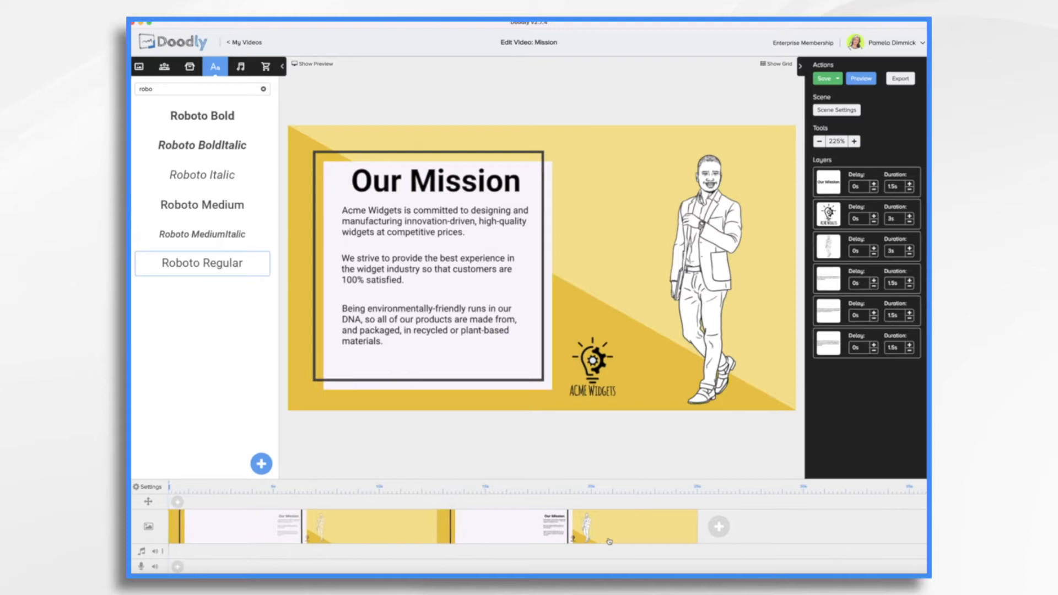
- Change the Our Mission heading in the duplicated scene to "Our Vision"
click(458, 174)
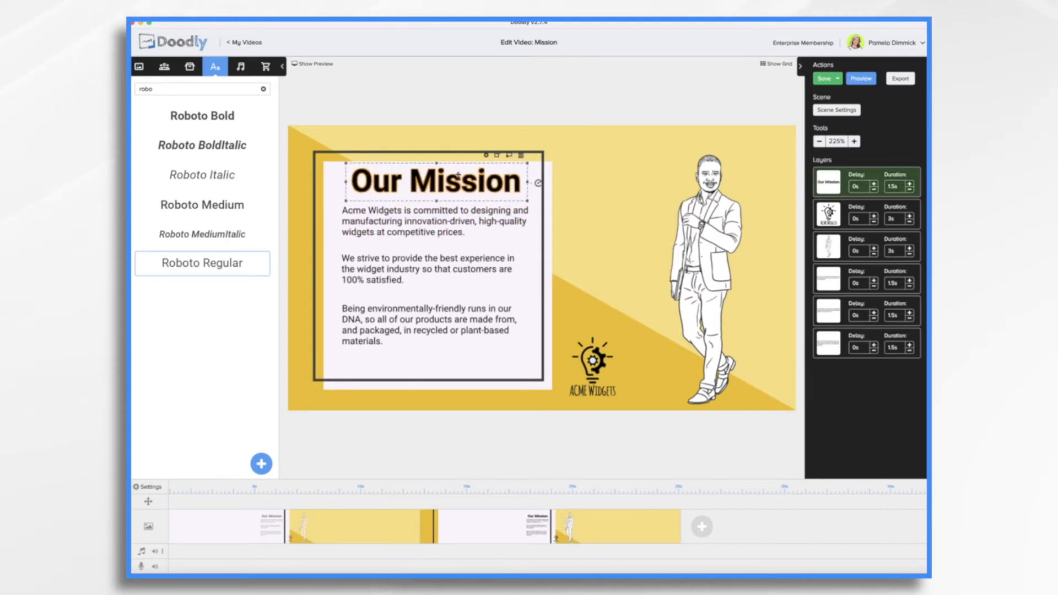
double_click(457, 184)
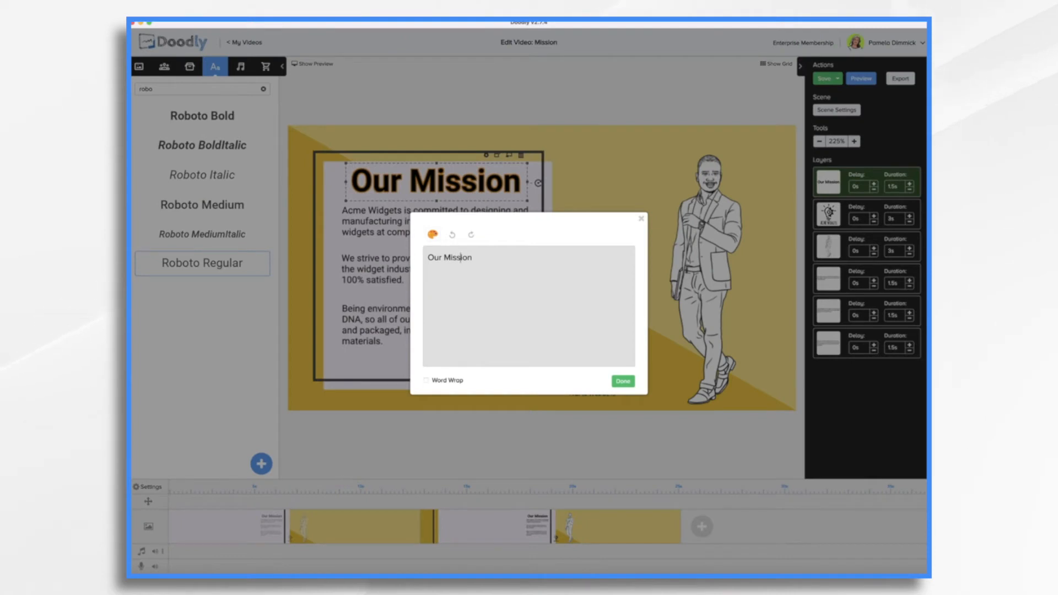
click(458, 259)
key(BackSpace)
key(BackSpace)
key(BackSpace)
text(Vi)
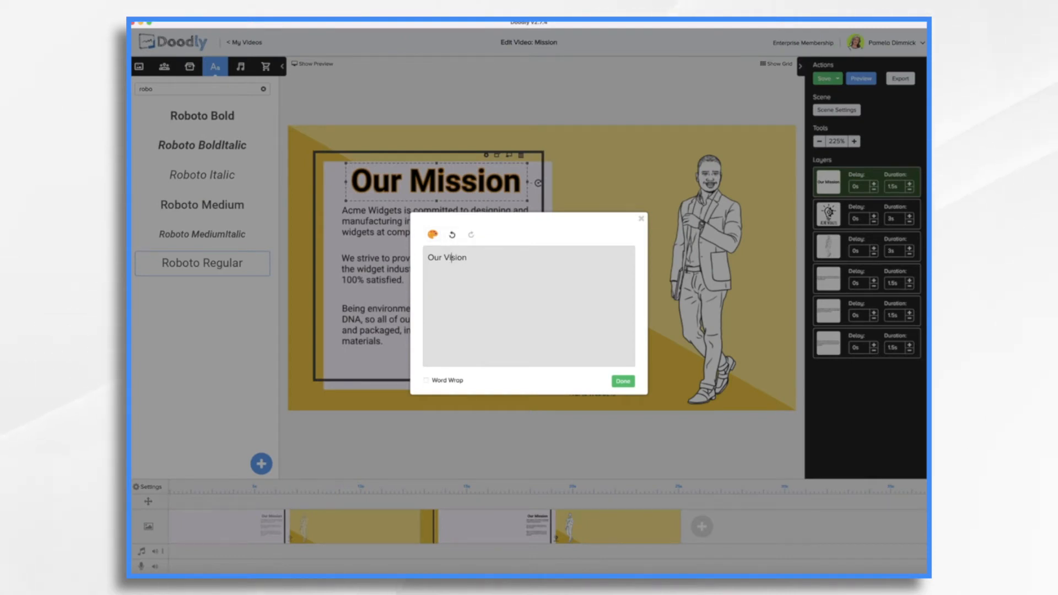
click(623, 380)
- Clear the existing mission statement from the first paragraph below the Our Vision heading
double_click(460, 231)
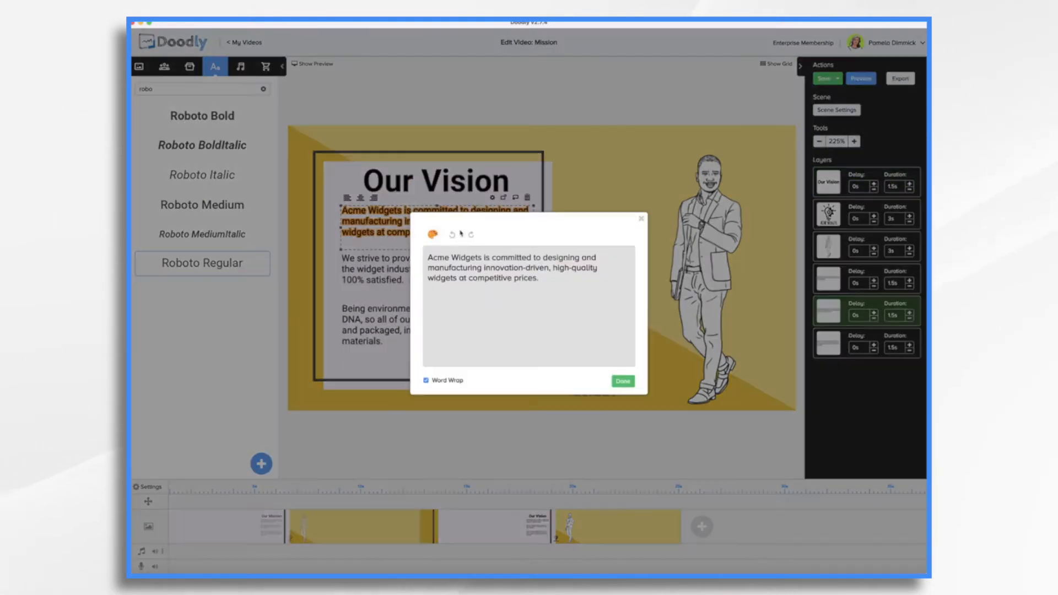
key(super+a)
key(BackSpace)
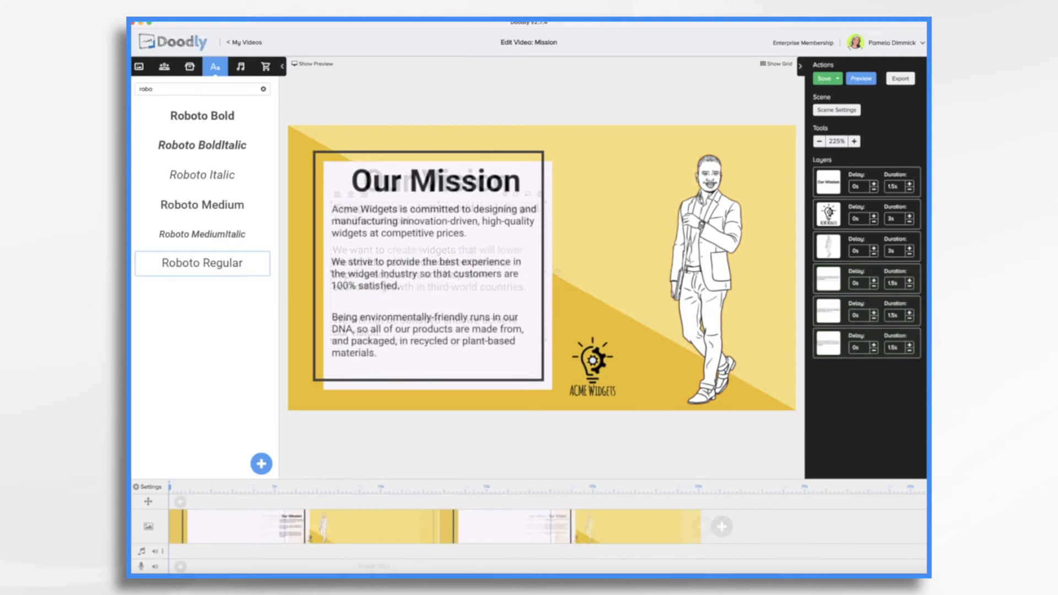
- Find the Enu Business Women 4 character among the business characters and add it beside the framed panel in the Our Mission scene
click(164, 67)
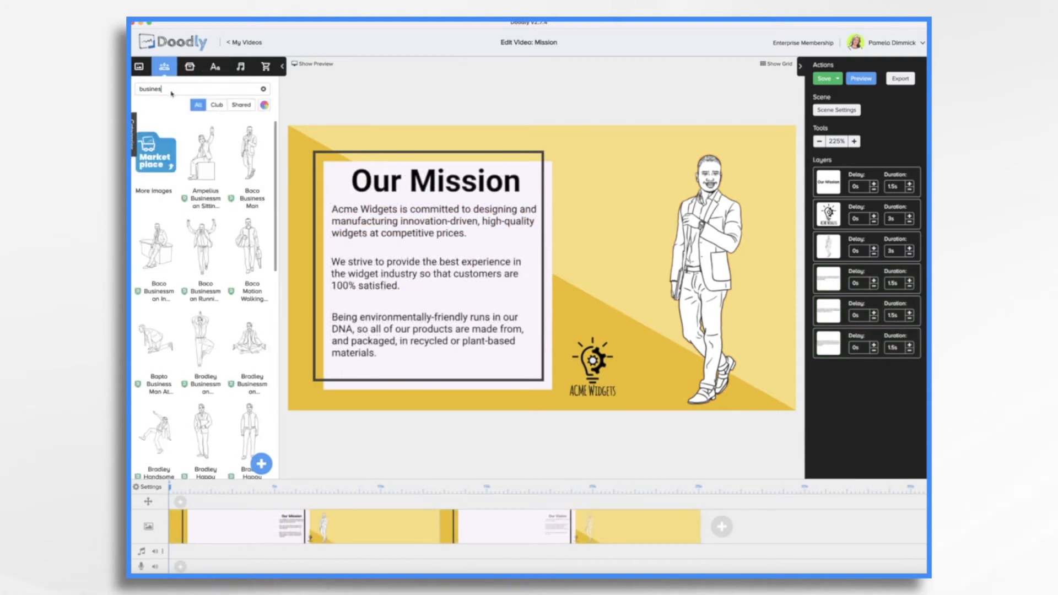
scroll(220, 331, down, 10)
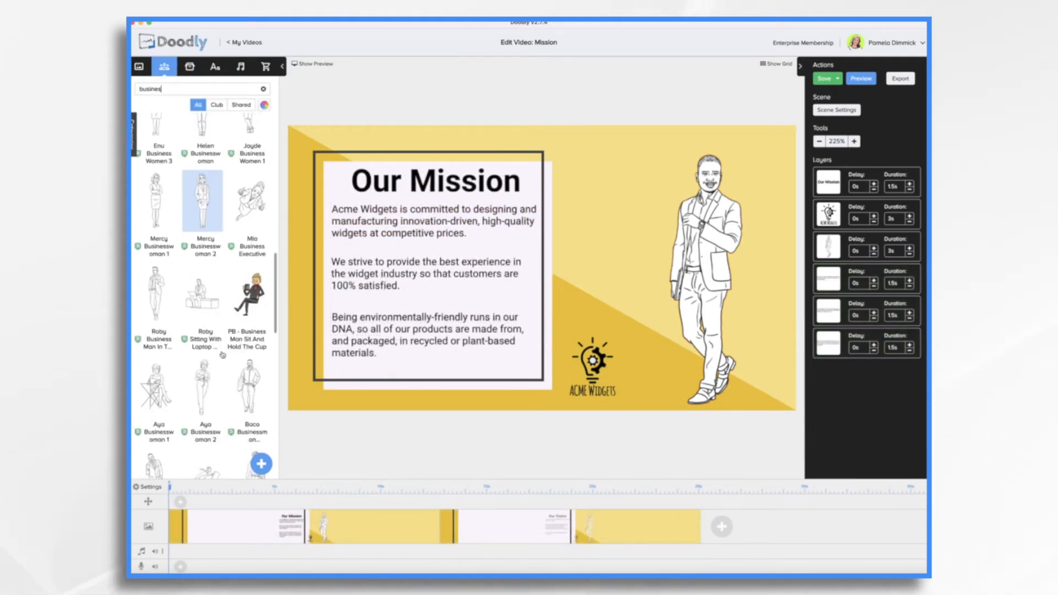
scroll(222, 354, up, 3)
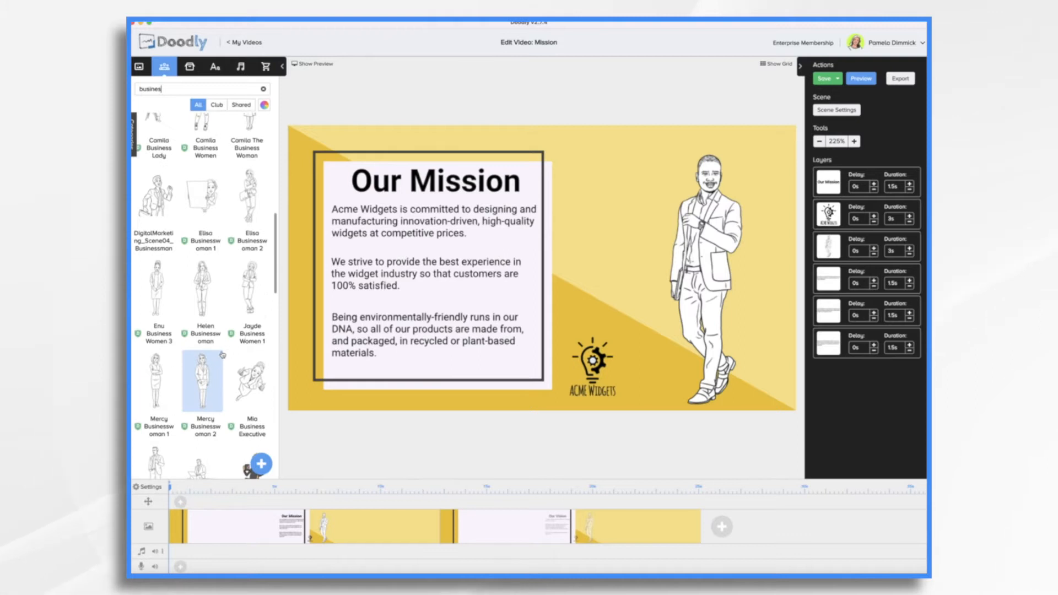
scroll(222, 354, down, 4)
scroll(222, 355, down, 10)
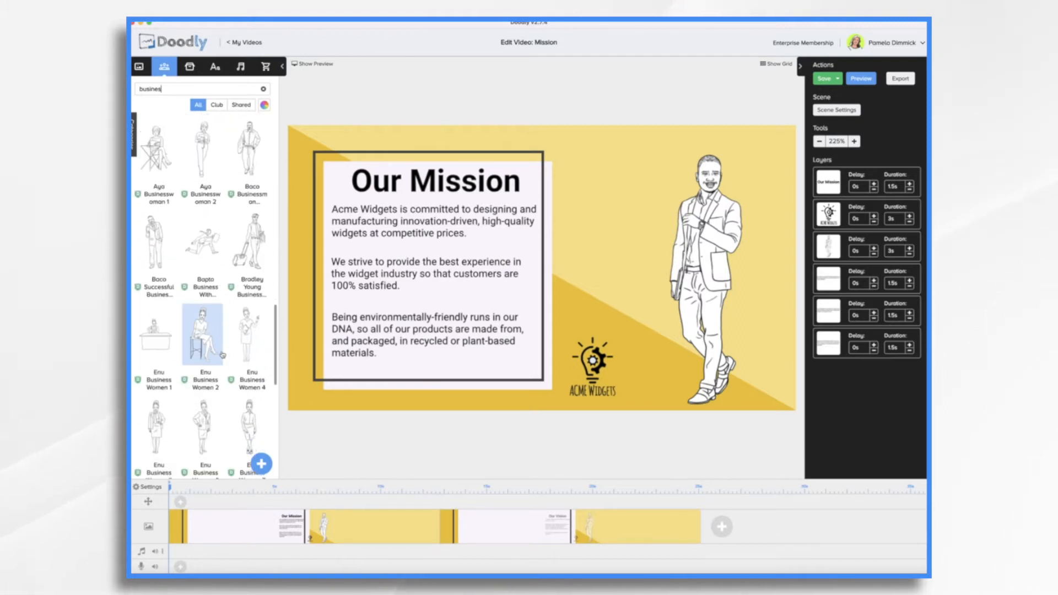
scroll(222, 354, down, 2)
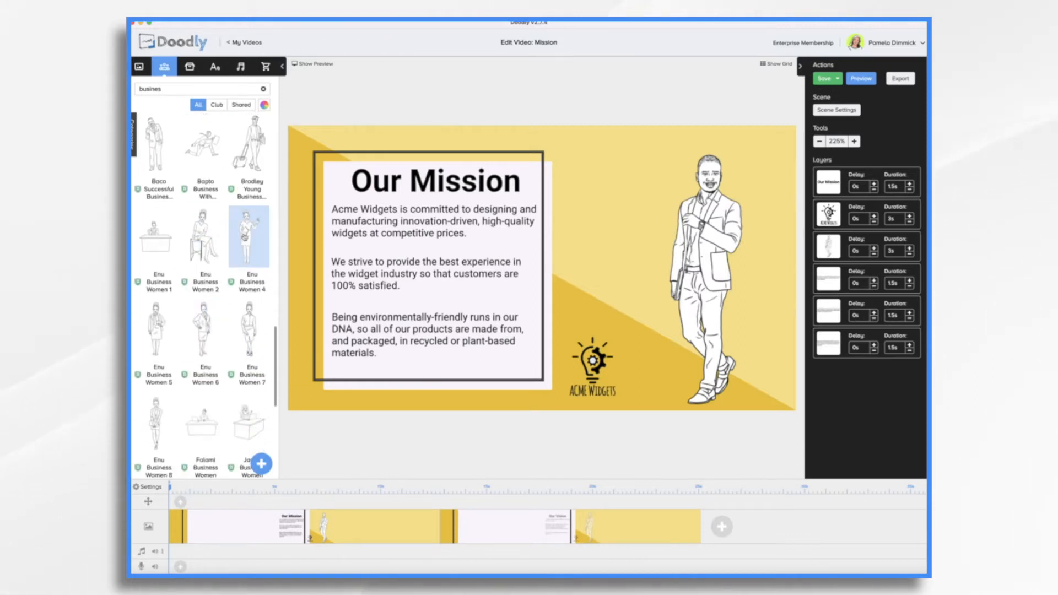
drag(249, 236, 684, 279)
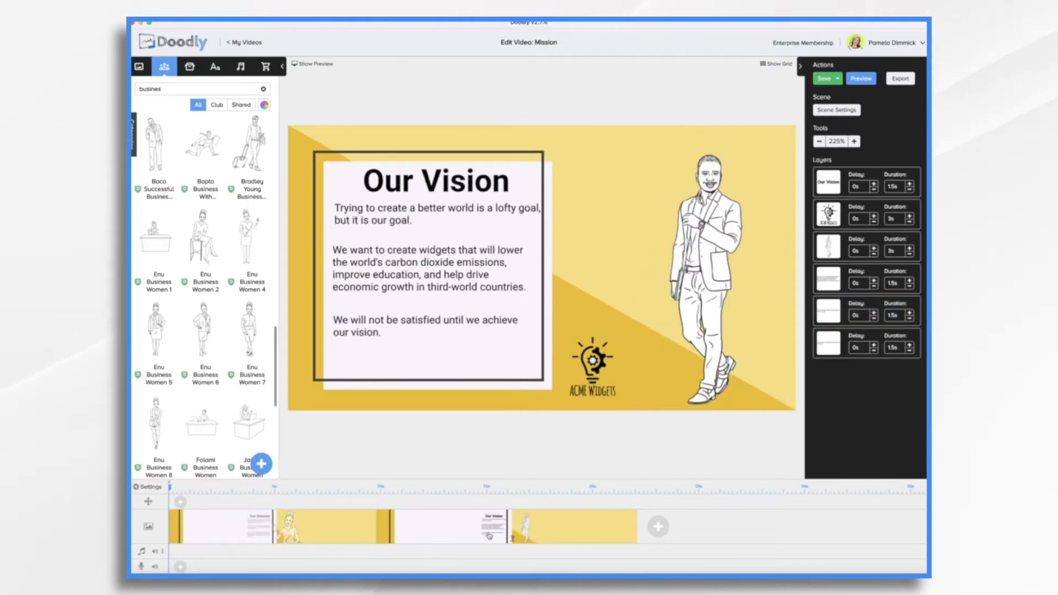
- Delete the Acme Widgets logo from the Our Vision scene, then enlarge and reposition the businessman so his lower body extends past the frame
click(592, 361)
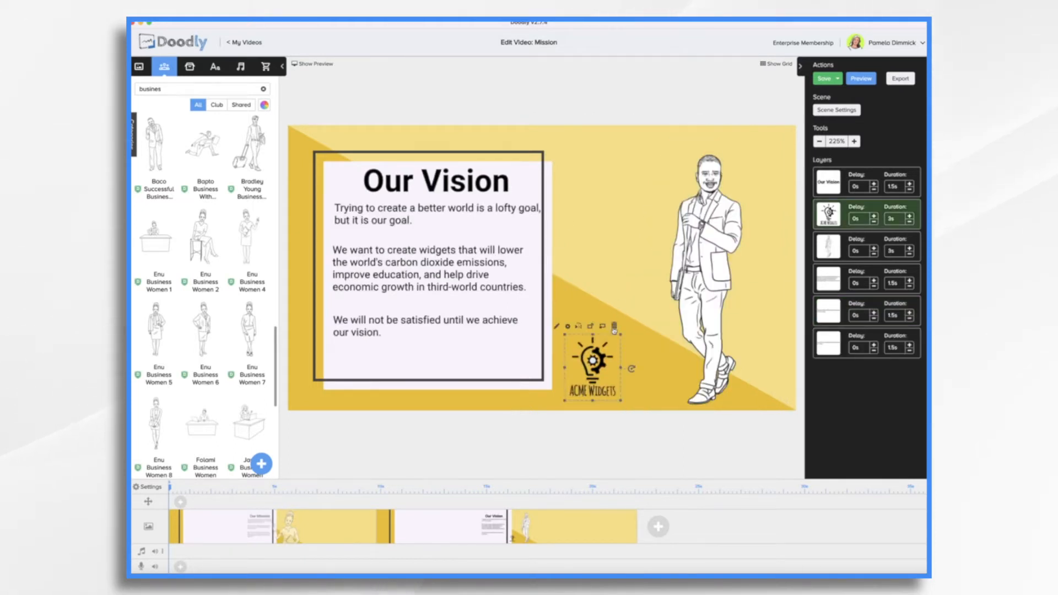
click(614, 328)
click(572, 324)
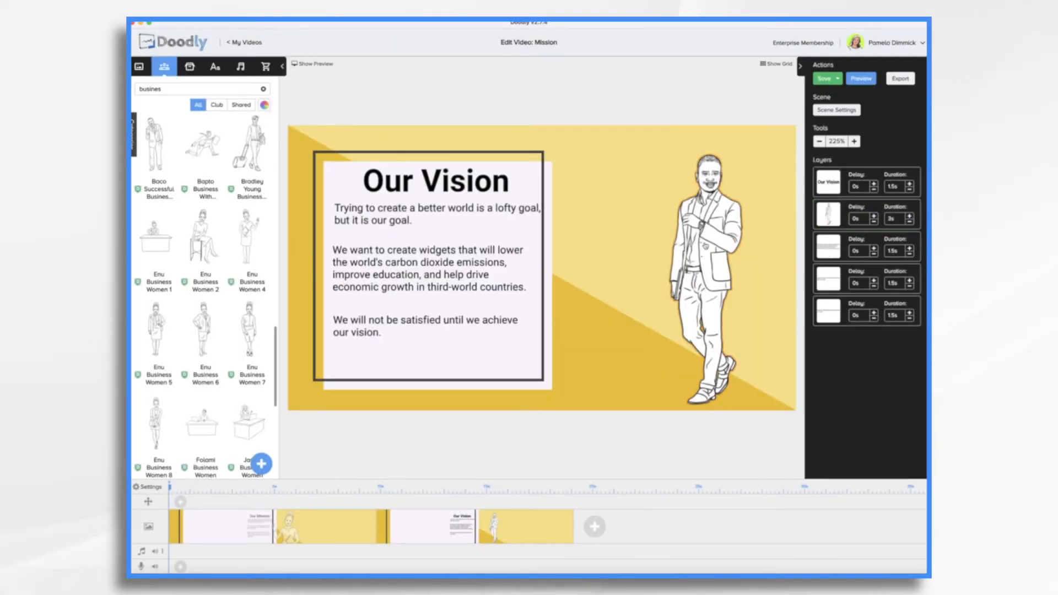
drag(705, 144, 715, 118)
drag(708, 215, 723, 152)
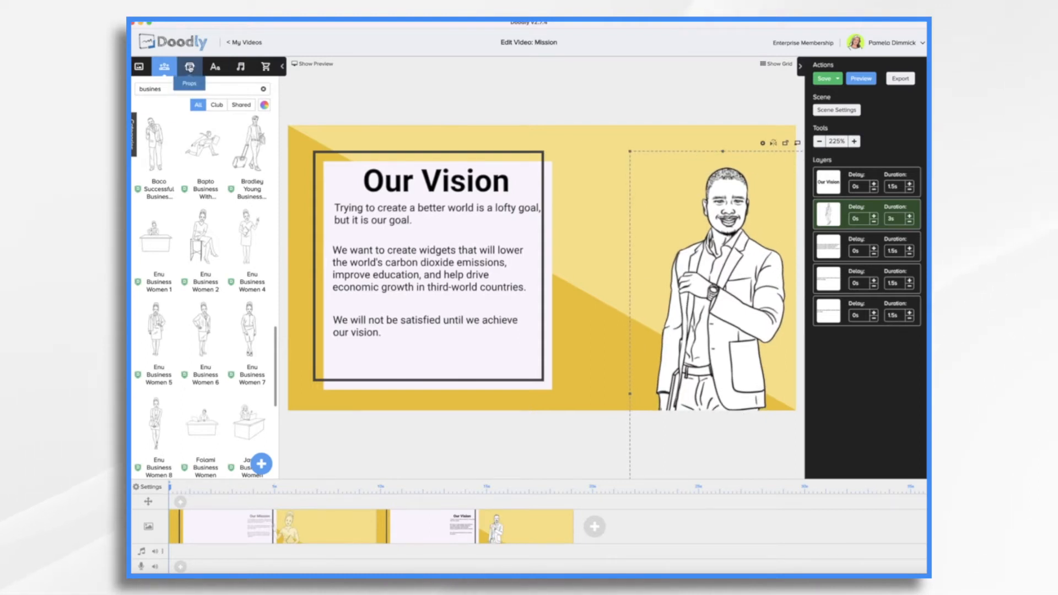
- Find the Talk Bubbles speech bubble prop, add it to the Our Vision scene, and shrink and place it beside the businessman's head
click(189, 67)
click(198, 89)
text(speec)
click(249, 356)
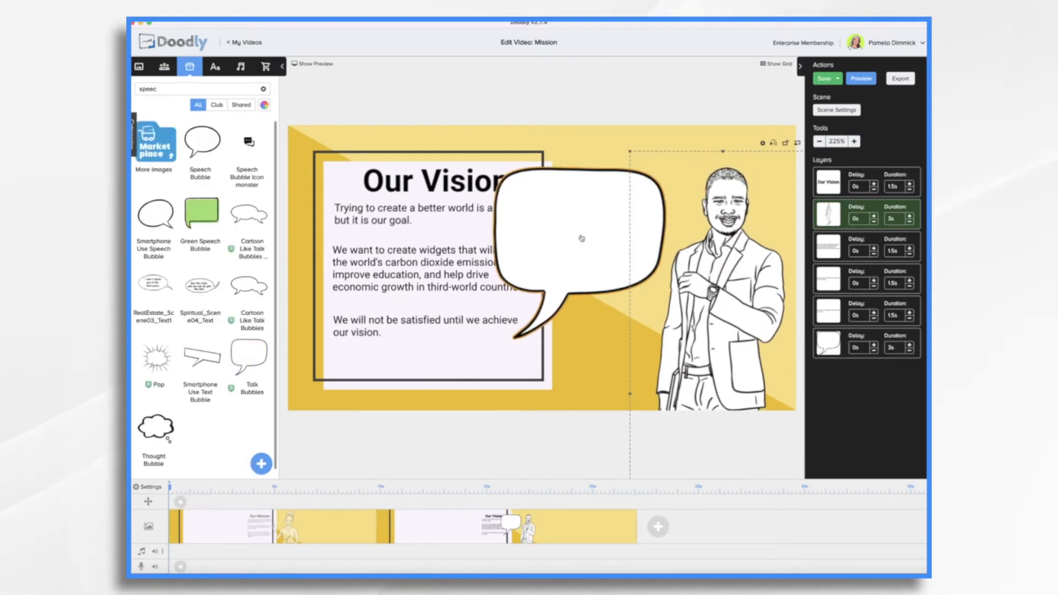
drag(638, 291, 665, 249)
drag(684, 295, 646, 258)
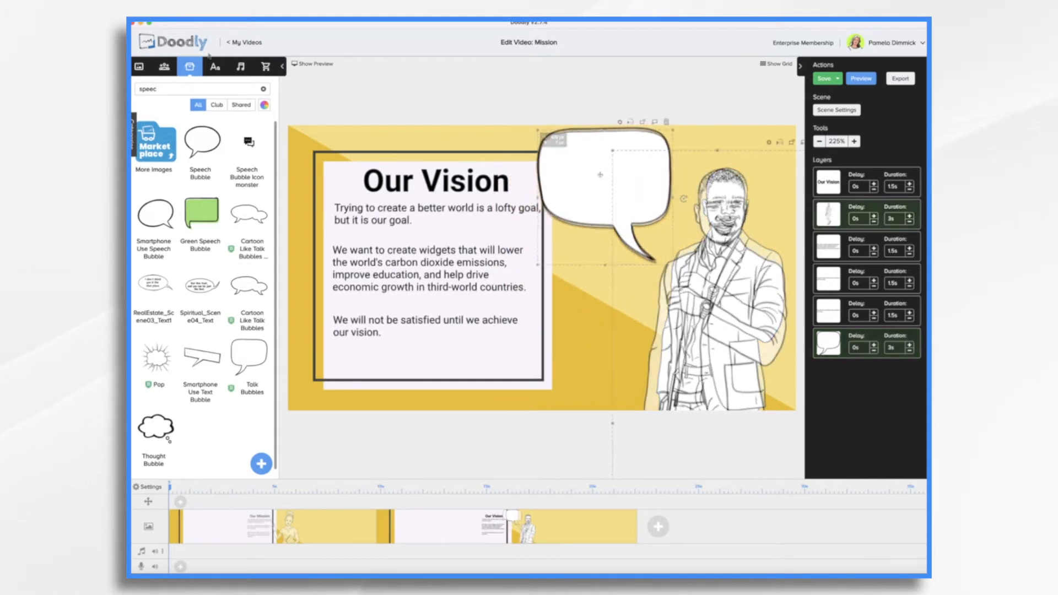
- Add the Roboto Regular text "Creating a widget for a better world" inside the speech bubble, then reopen the Our Mission scene
click(215, 70)
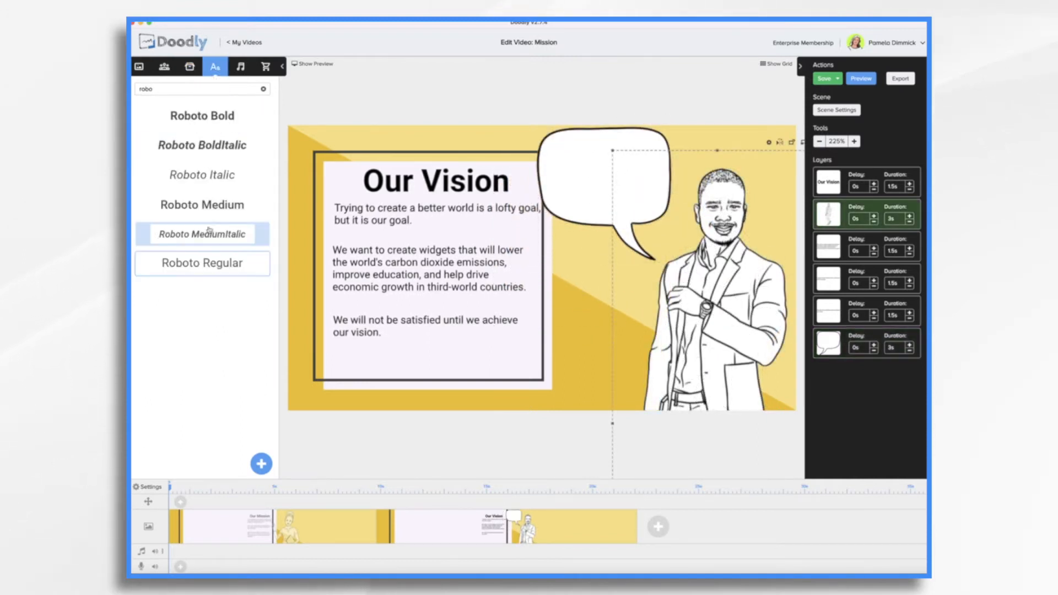
drag(231, 269, 633, 165)
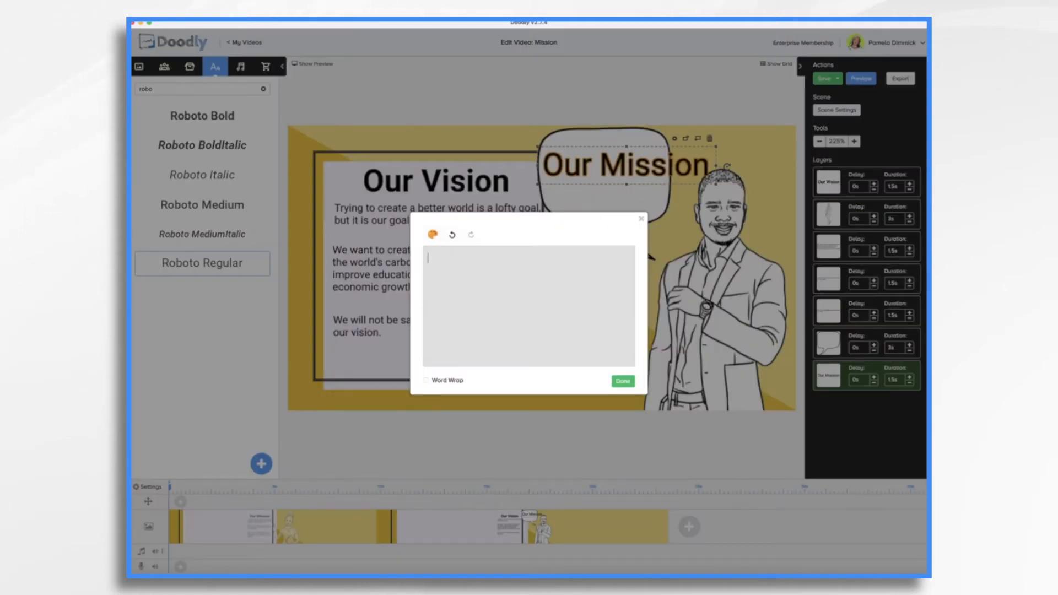
text(Creating a widget for a better world)
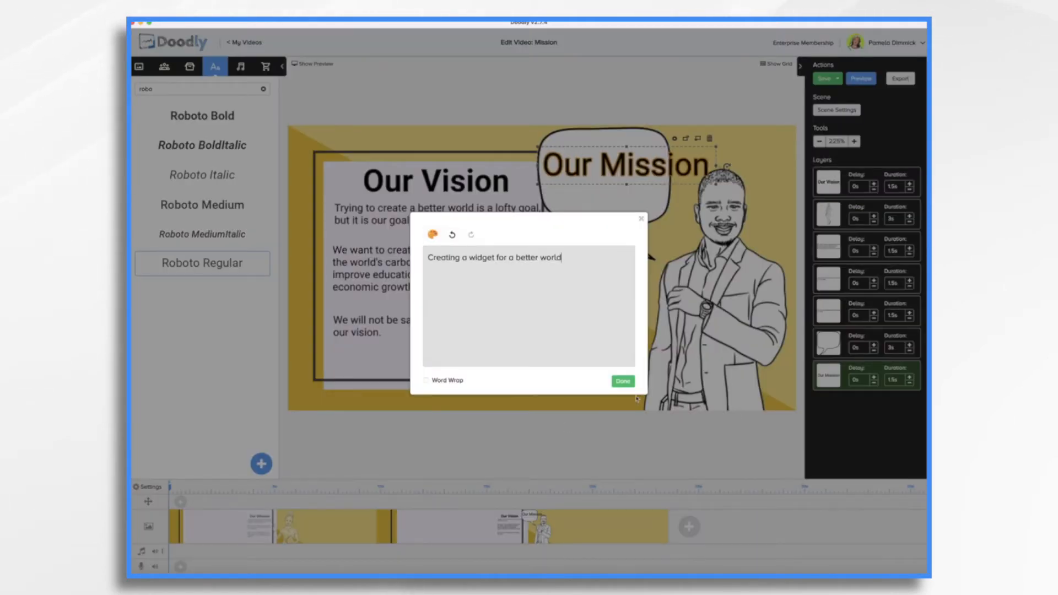
click(623, 381)
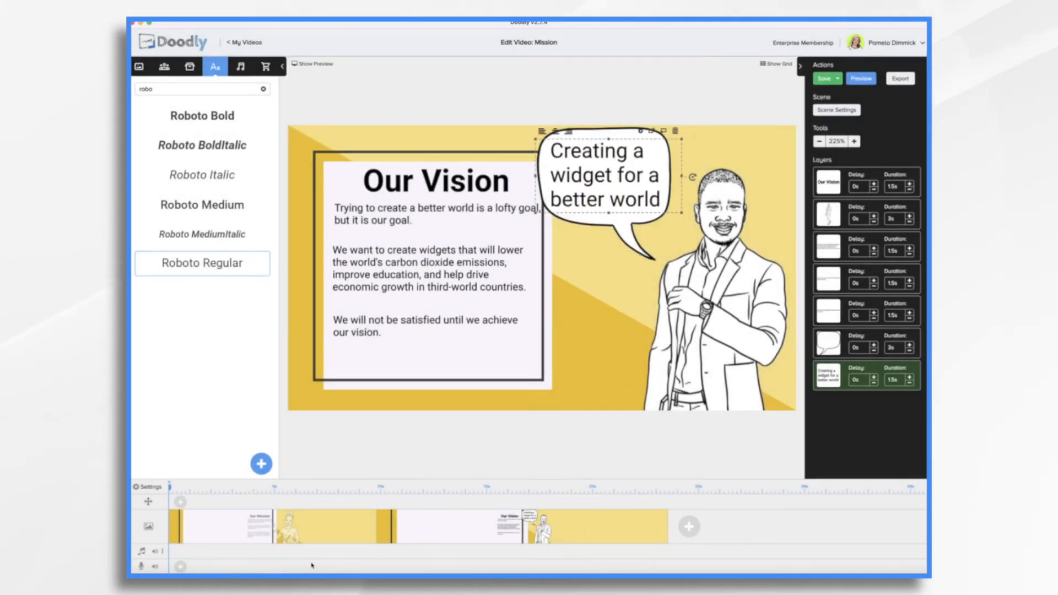
click(330, 528)
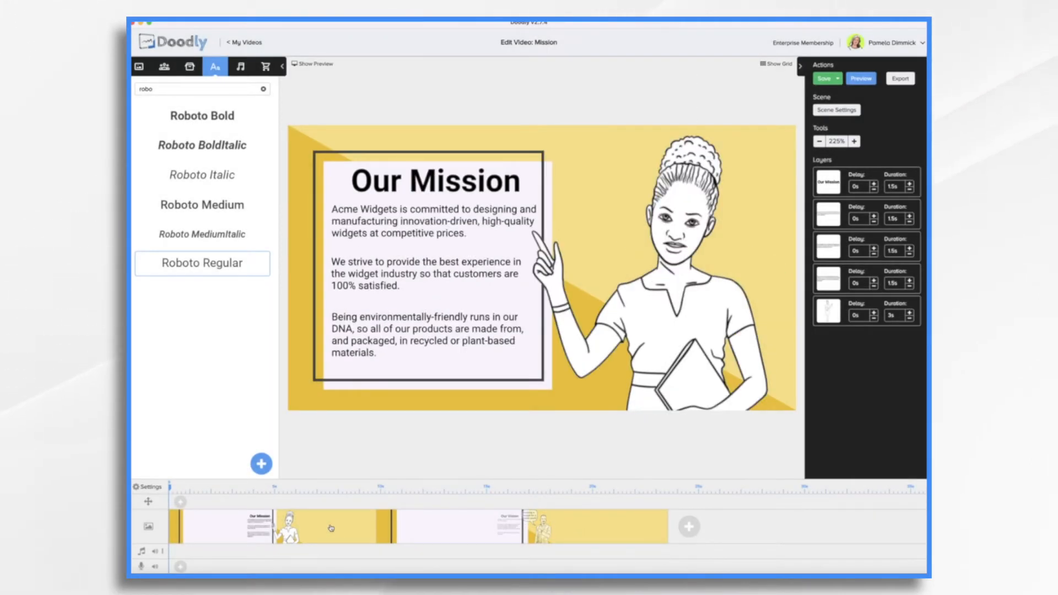
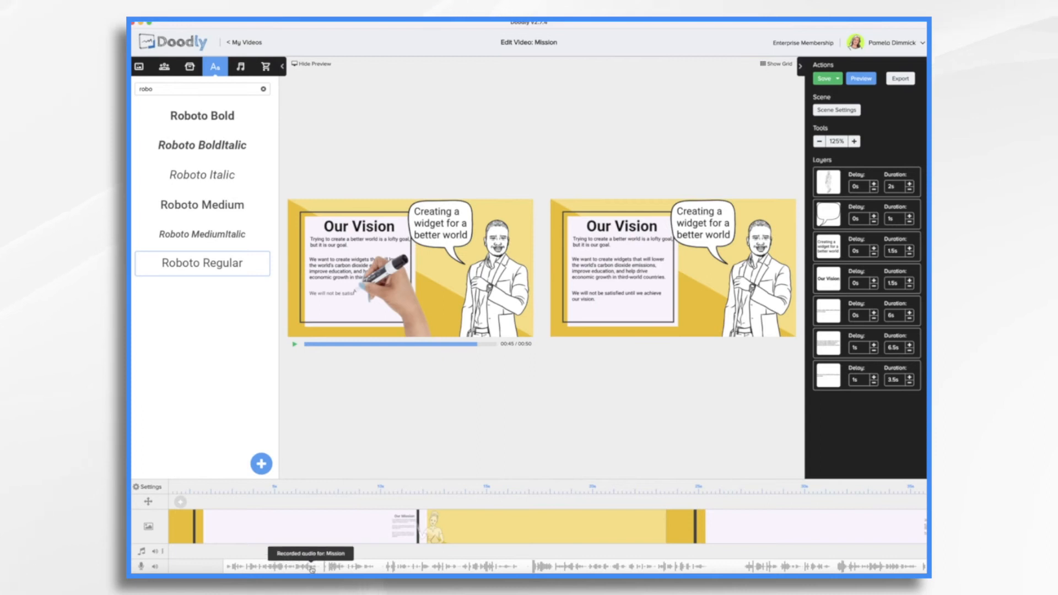
- Move the recorded voiceover on the timeline to start at about 3.5 s, where the first mission paragraph begins drawing
drag(295, 572, 370, 564)
click(262, 486)
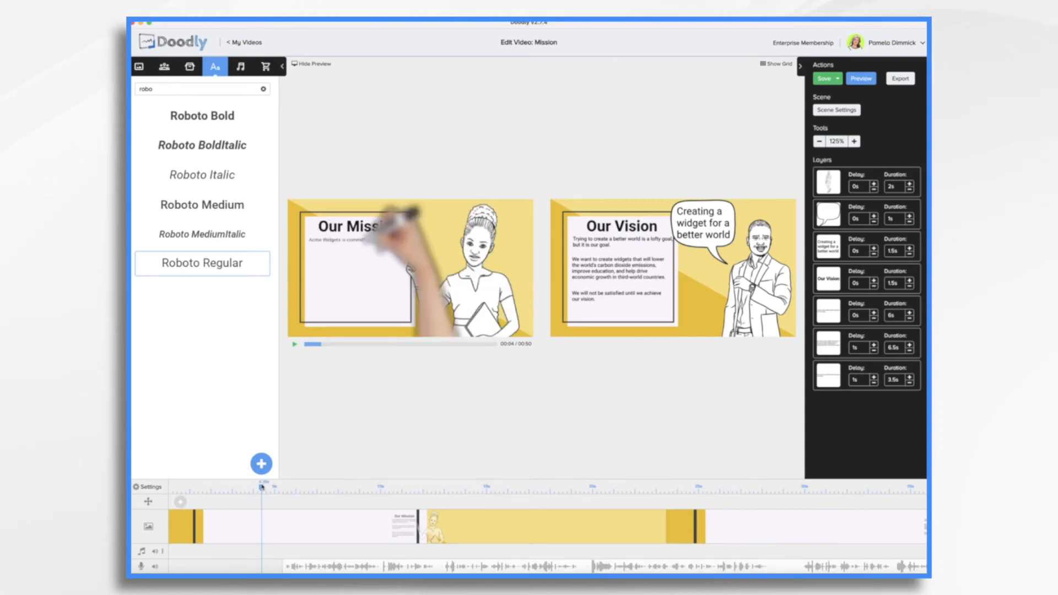
drag(261, 486, 244, 487)
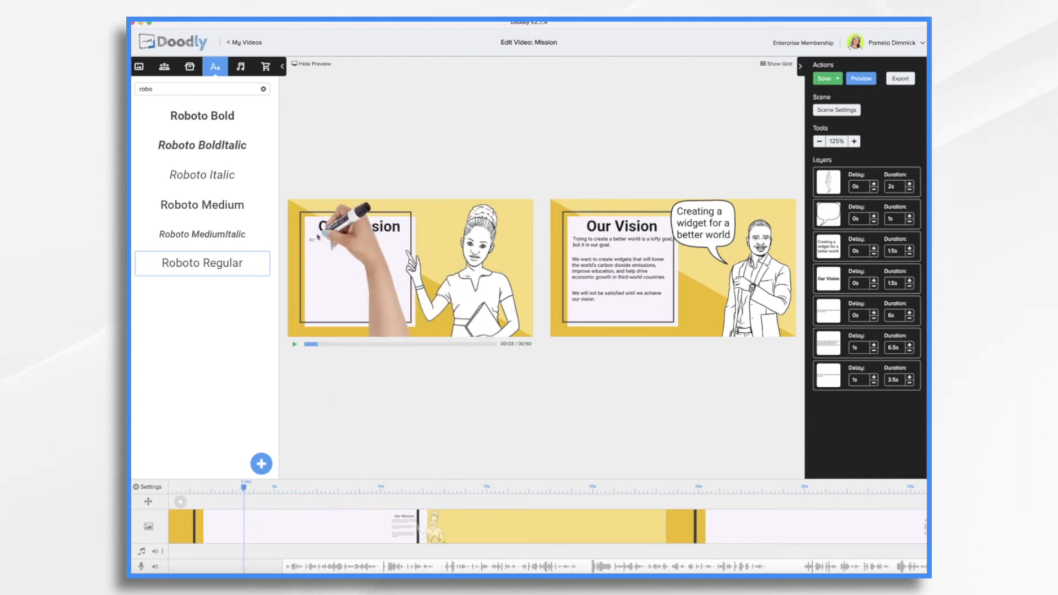
click(329, 566)
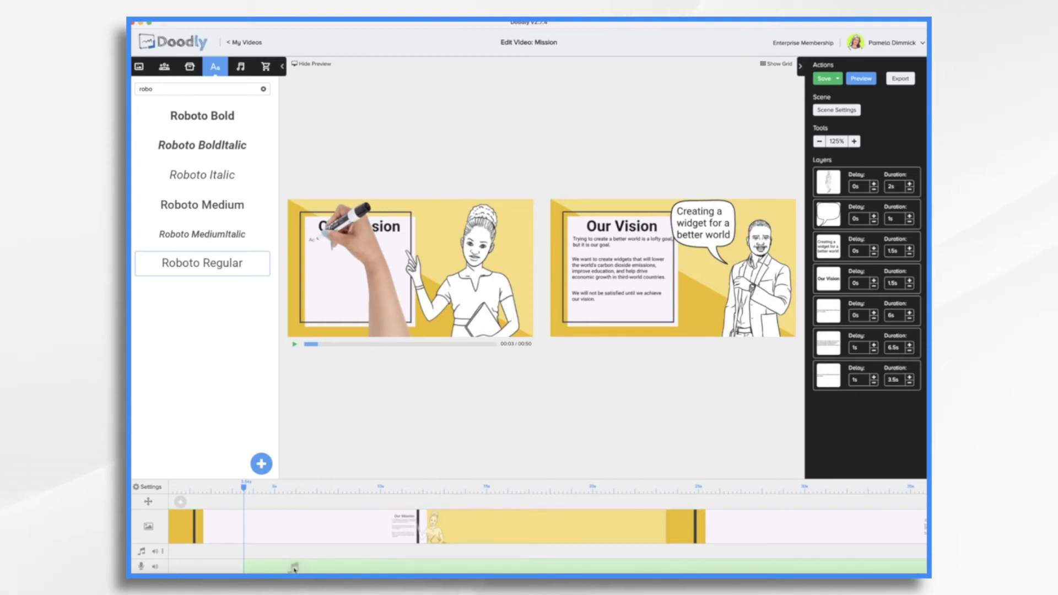
click(271, 549)
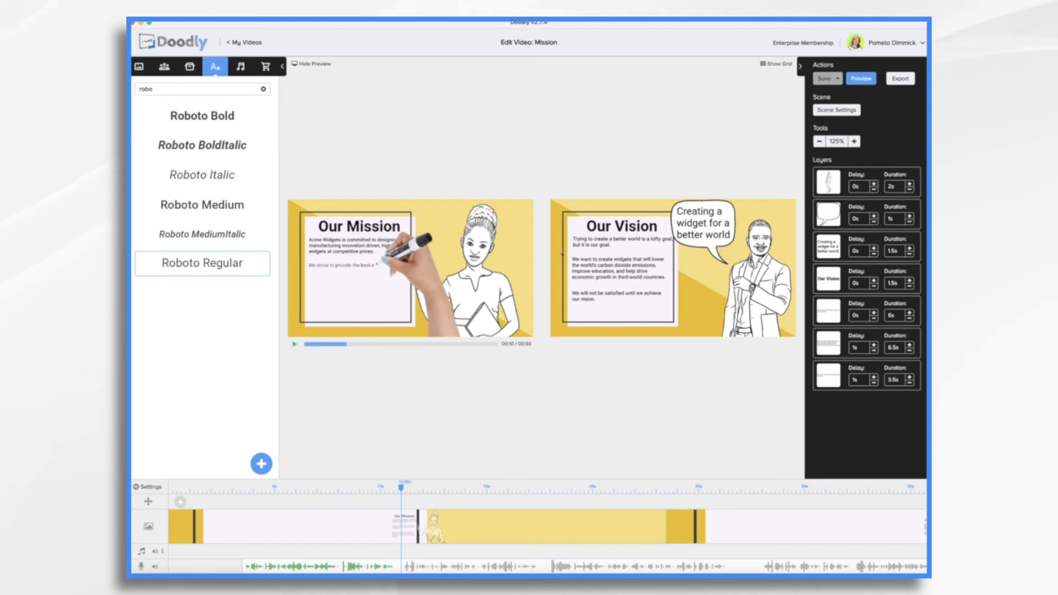
- Set the drawing duration of the first paragraph in the Our Mission scene to 6 s
click(349, 531)
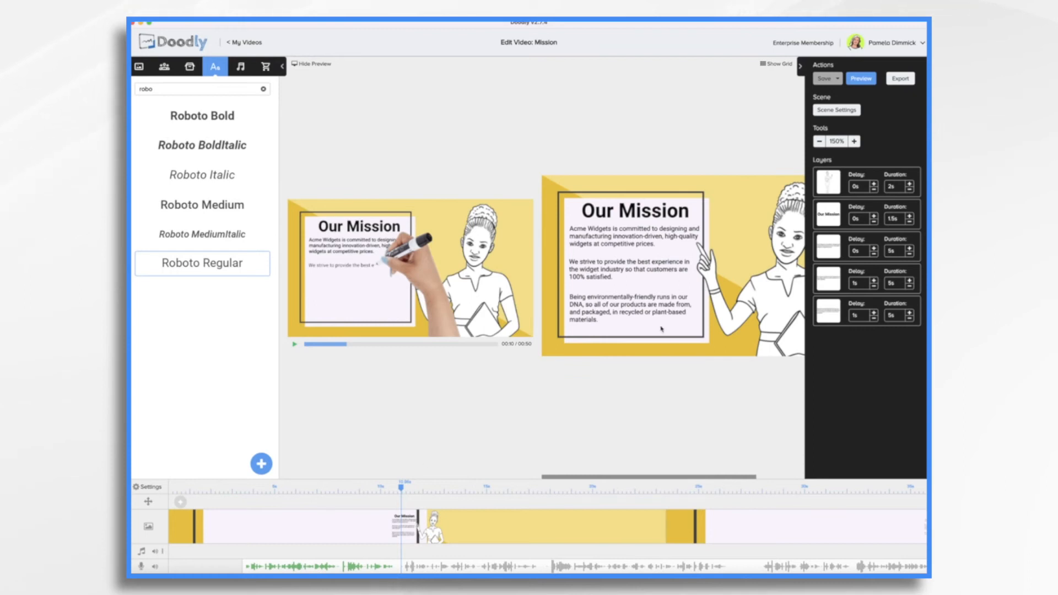
click(634, 243)
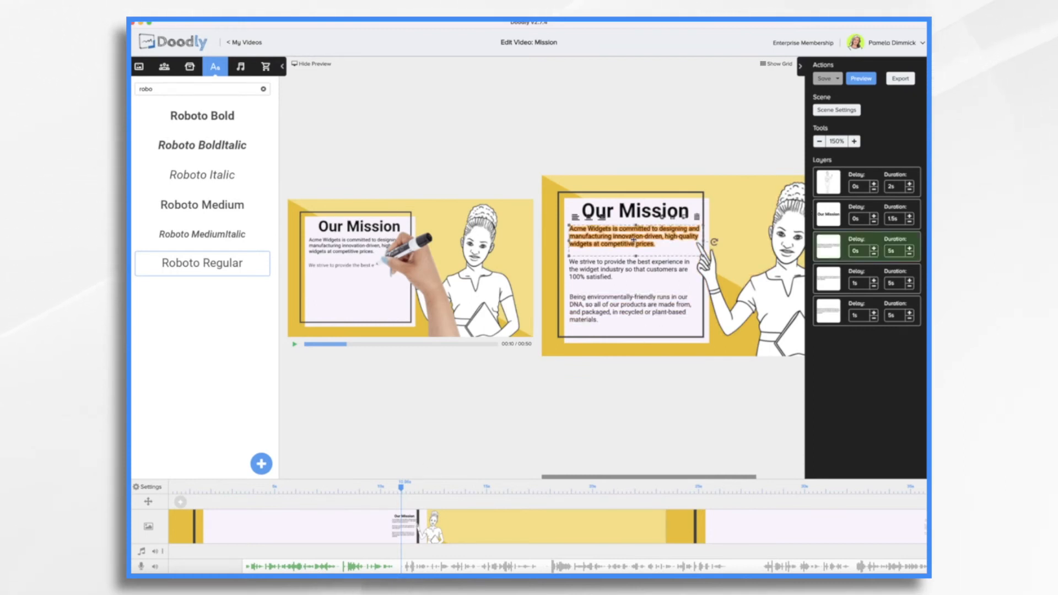
click(910, 248)
click(910, 248)
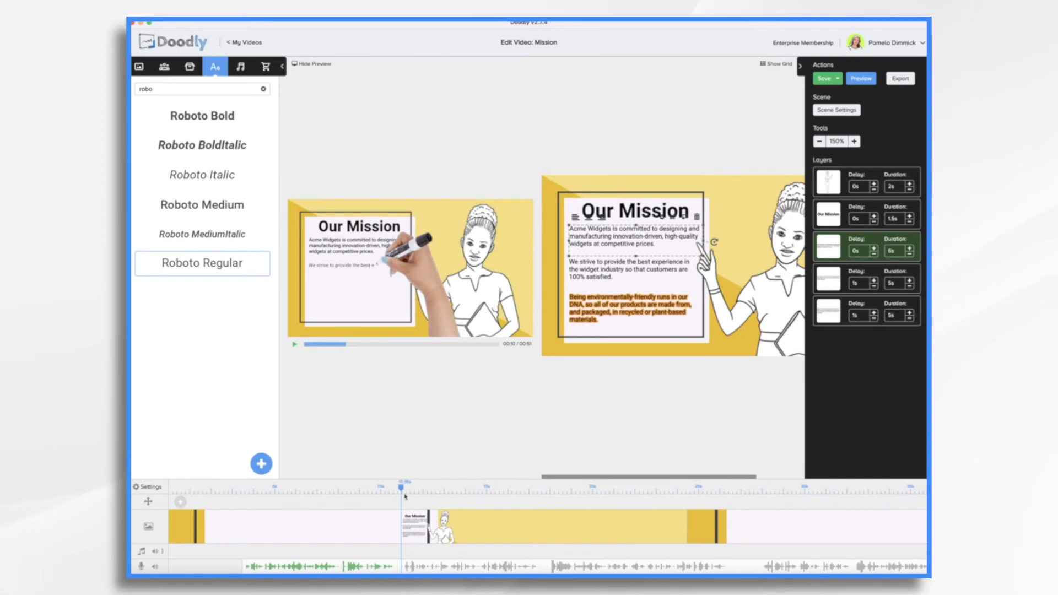
- Play the preview from about 8.5 s to check the mission text's drawing against the voiceover
drag(400, 489, 349, 490)
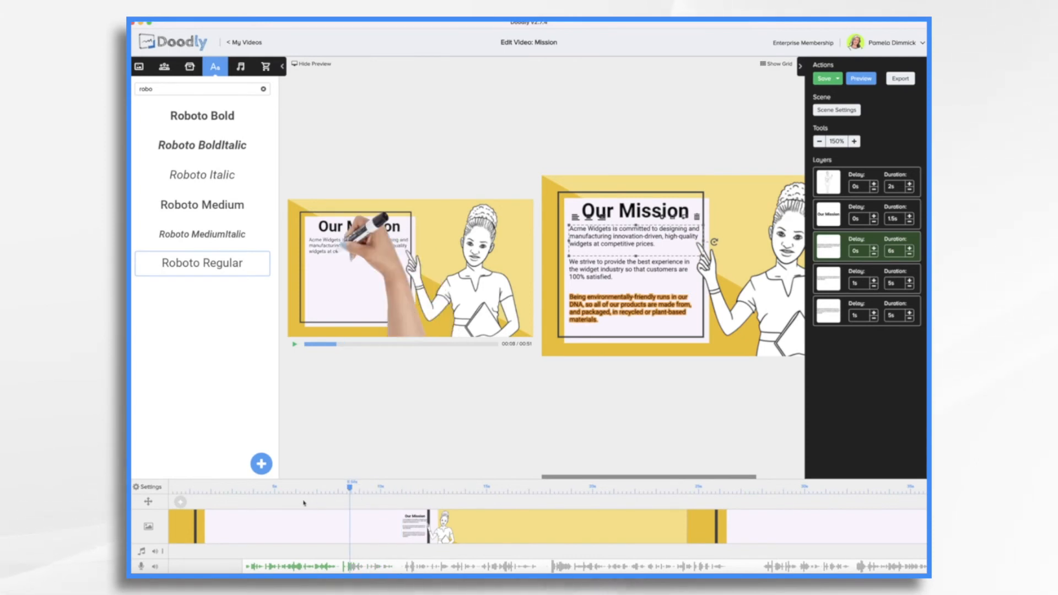
click(296, 346)
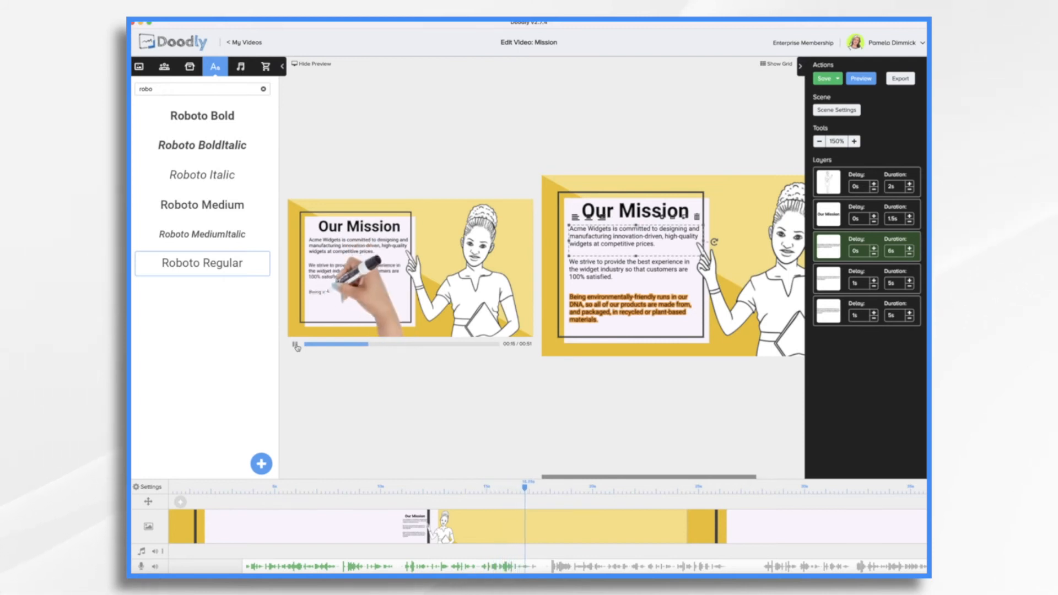
click(296, 344)
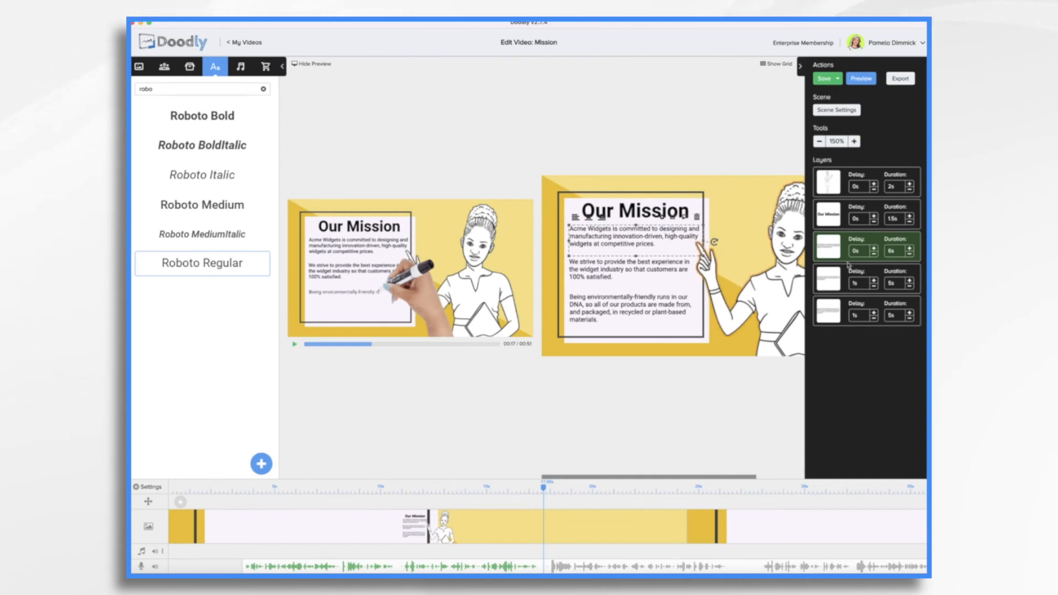
- Set the drawing duration of the second Our Mission paragraph, beginning "We strive to provide", to 5.5 s
click(837, 280)
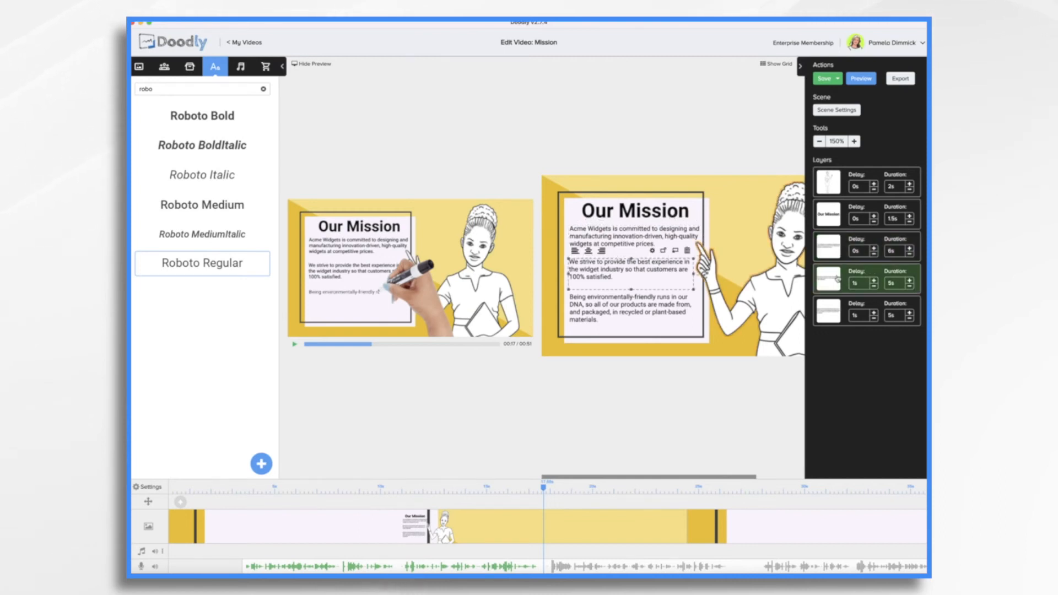
double_click(629, 266)
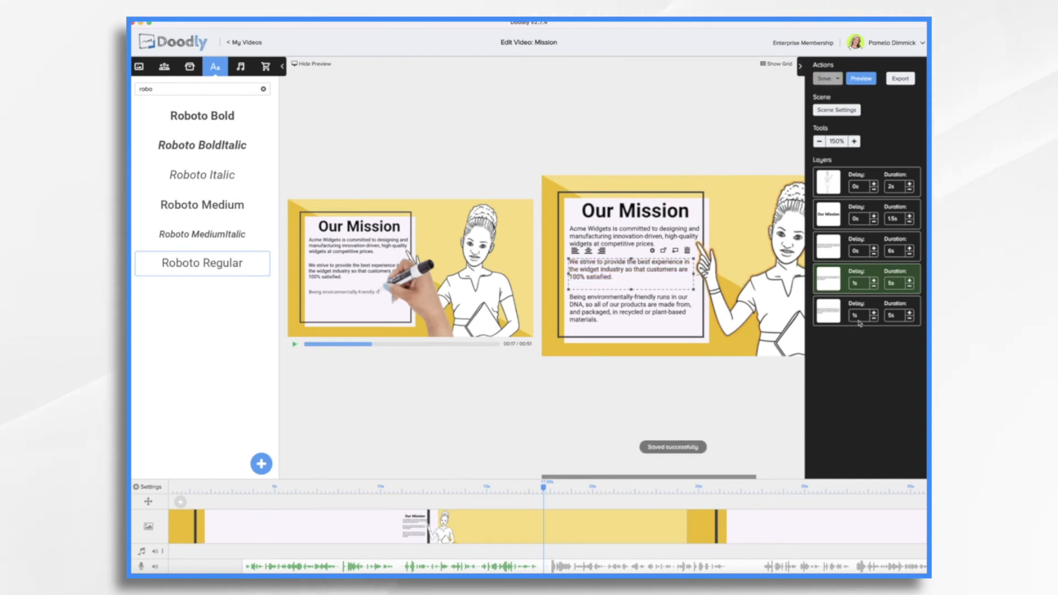
click(910, 280)
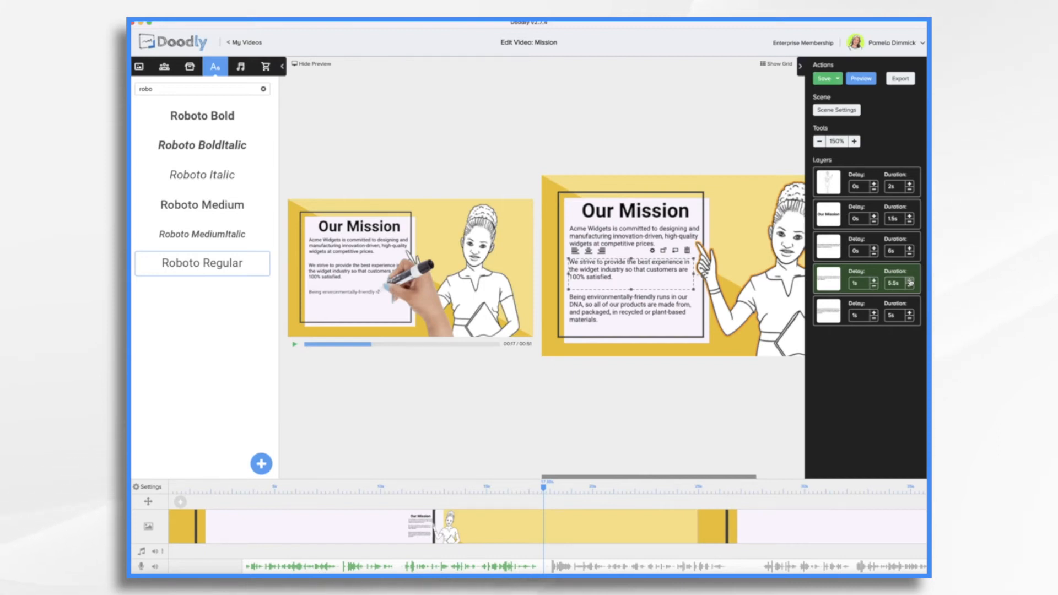
- Play the preview from about 12 s to check the second mission paragraph's drawing against the voiceover
drag(544, 488, 466, 488)
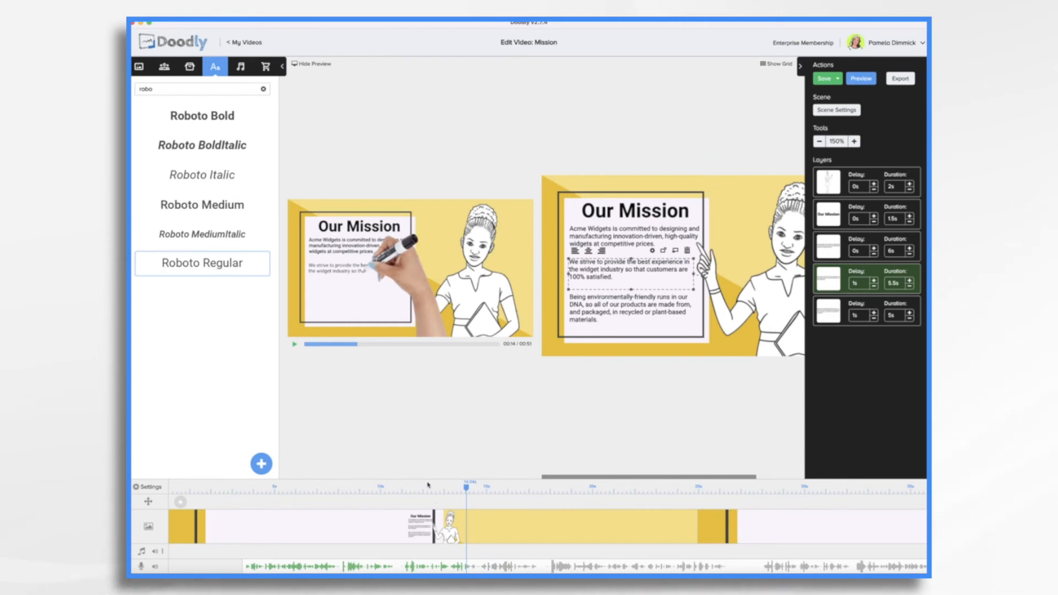
click(427, 485)
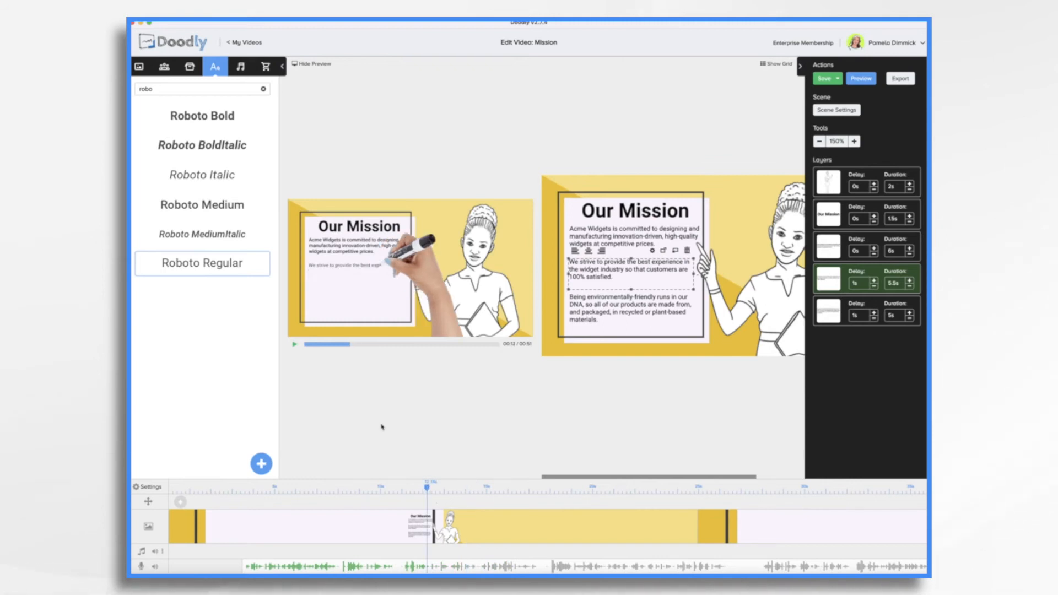
click(295, 345)
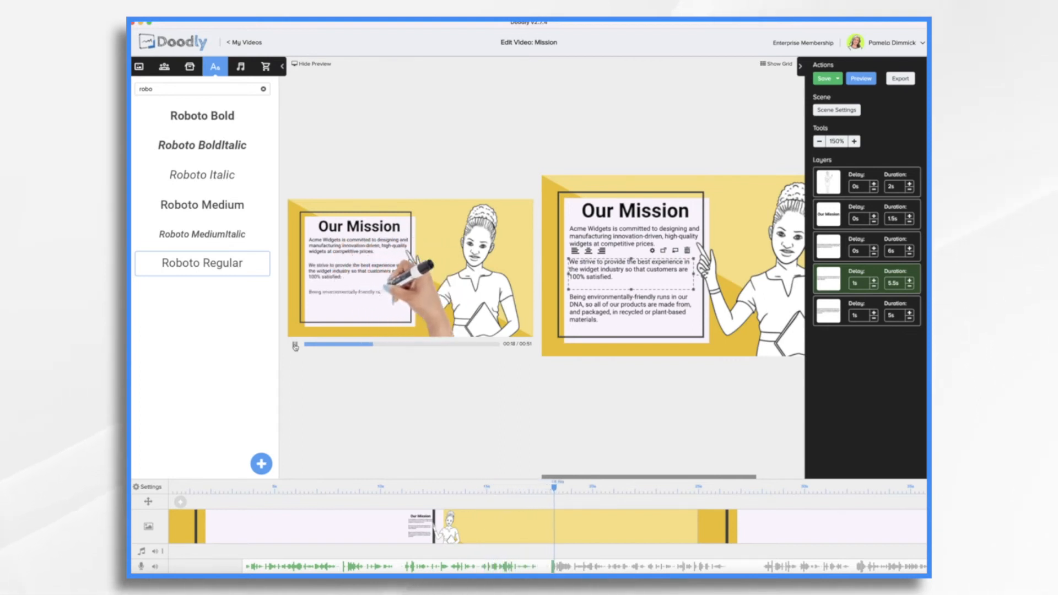
click(295, 346)
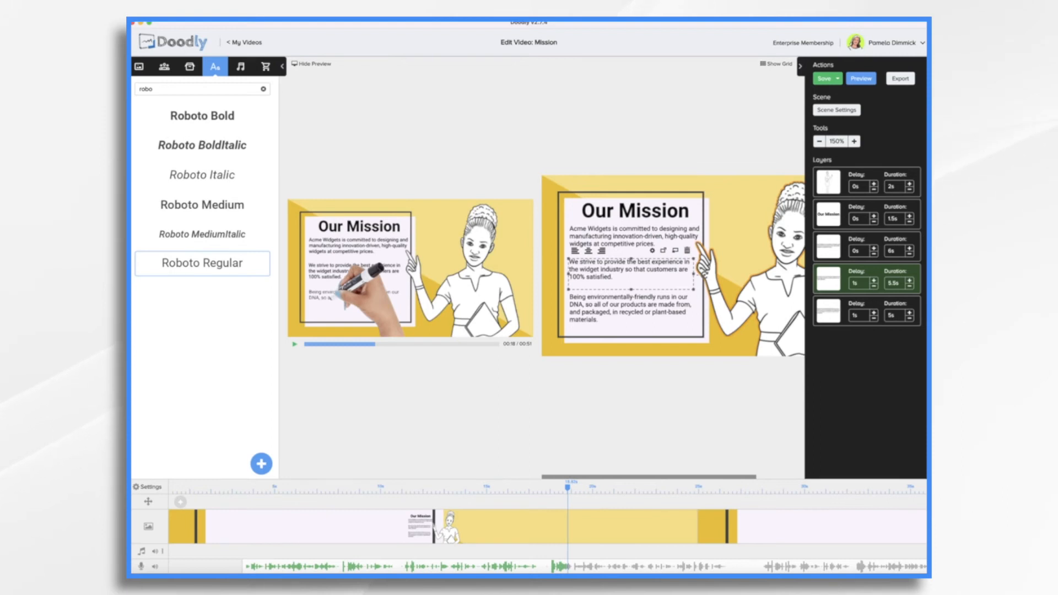
- Set the delay of the third Our Mission paragraph, beginning "Being environmentally-friendly", to 1.5 s and replay the preview from about 15.8 s
click(874, 313)
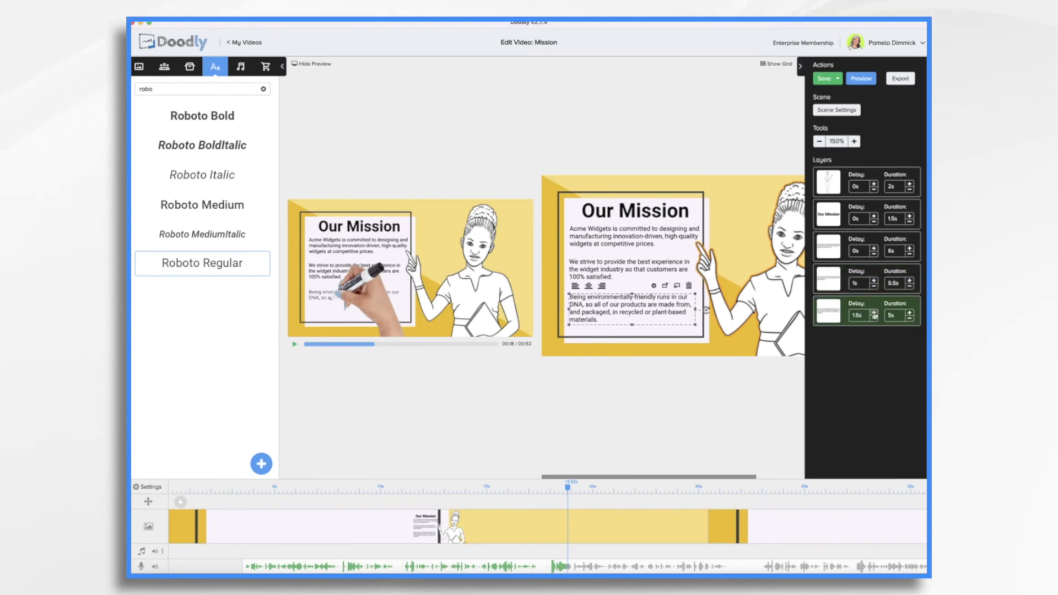
double_click(607, 304)
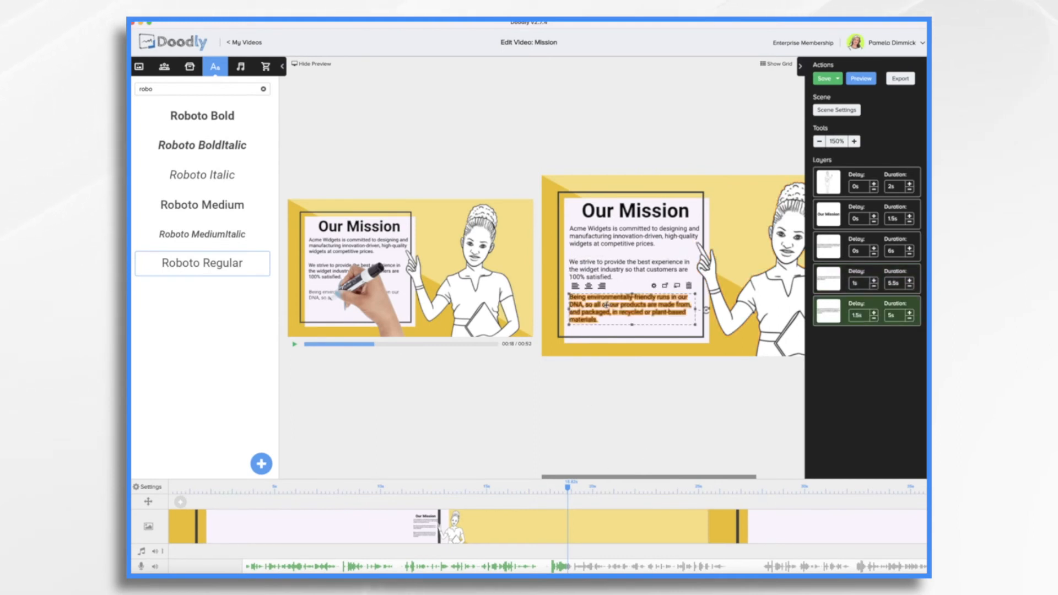
drag(565, 494, 502, 492)
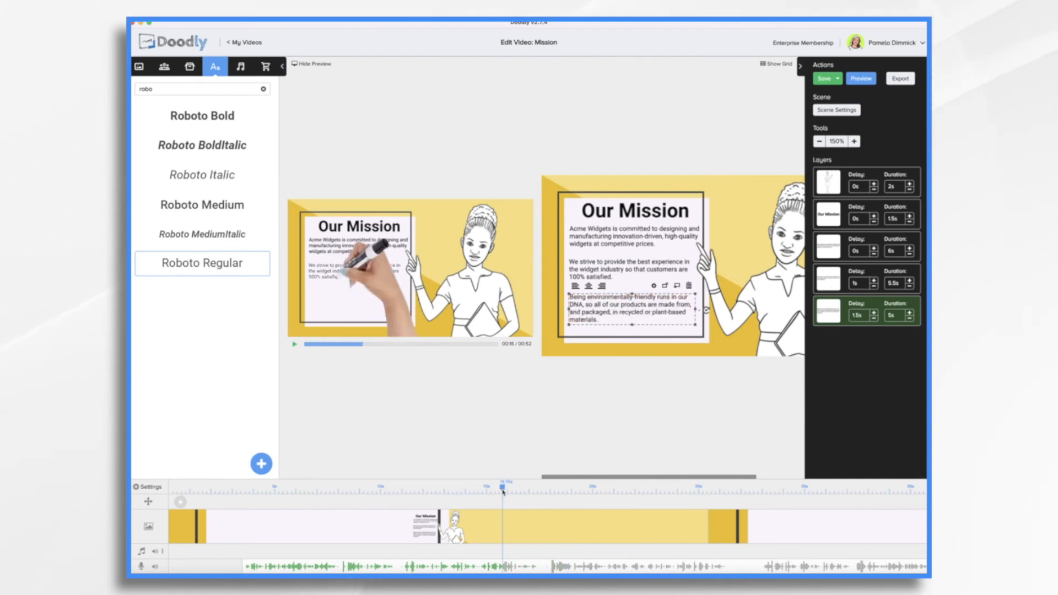
click(294, 344)
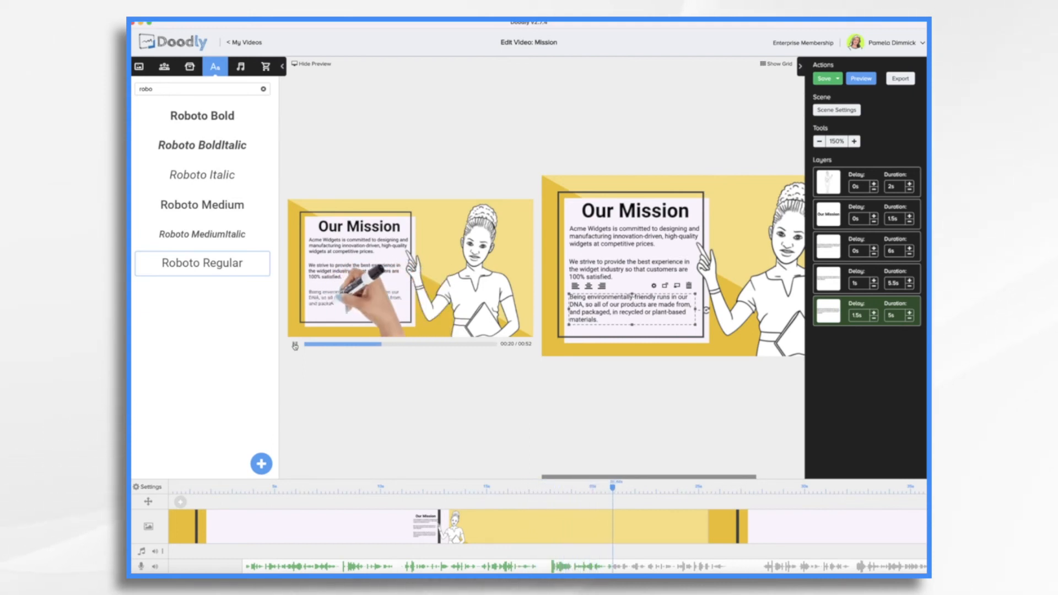
- Set the drawing duration of the third Our Mission paragraph to 6 s and replay the preview from about 16.4 s
click(910, 313)
click(910, 312)
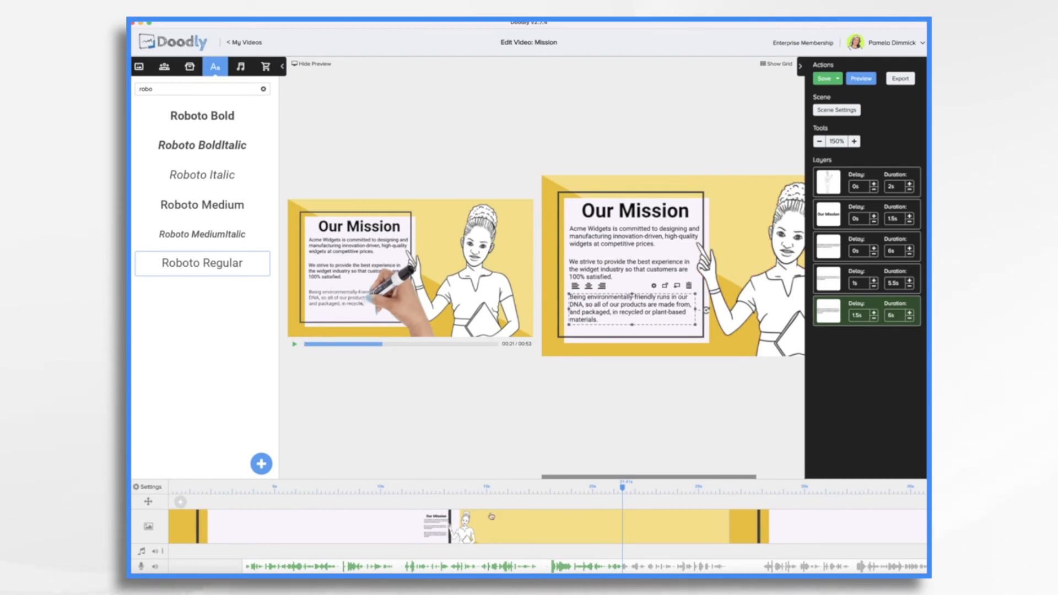
drag(621, 487, 574, 488)
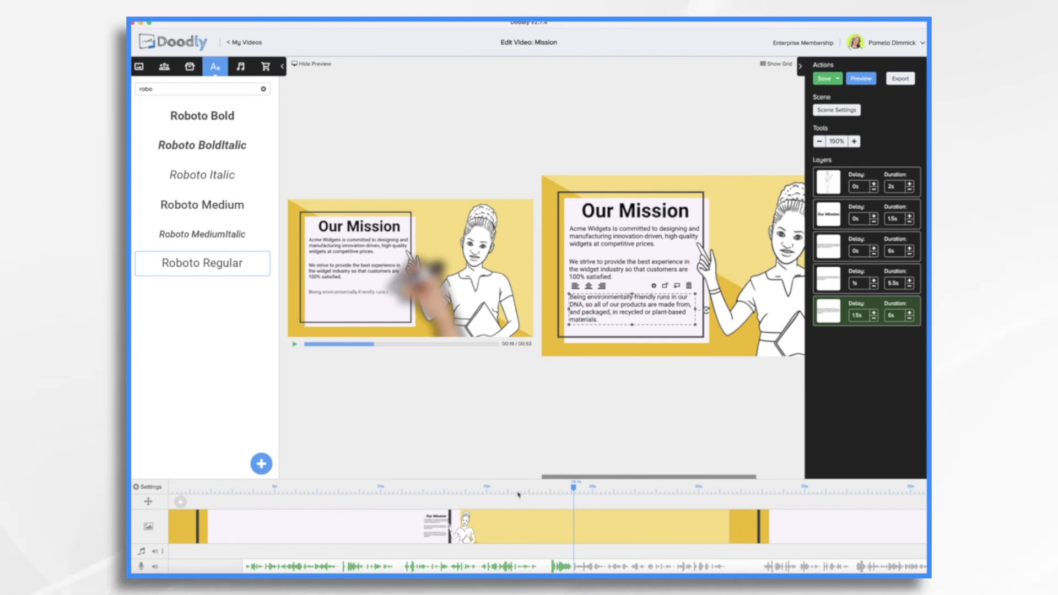
click(516, 488)
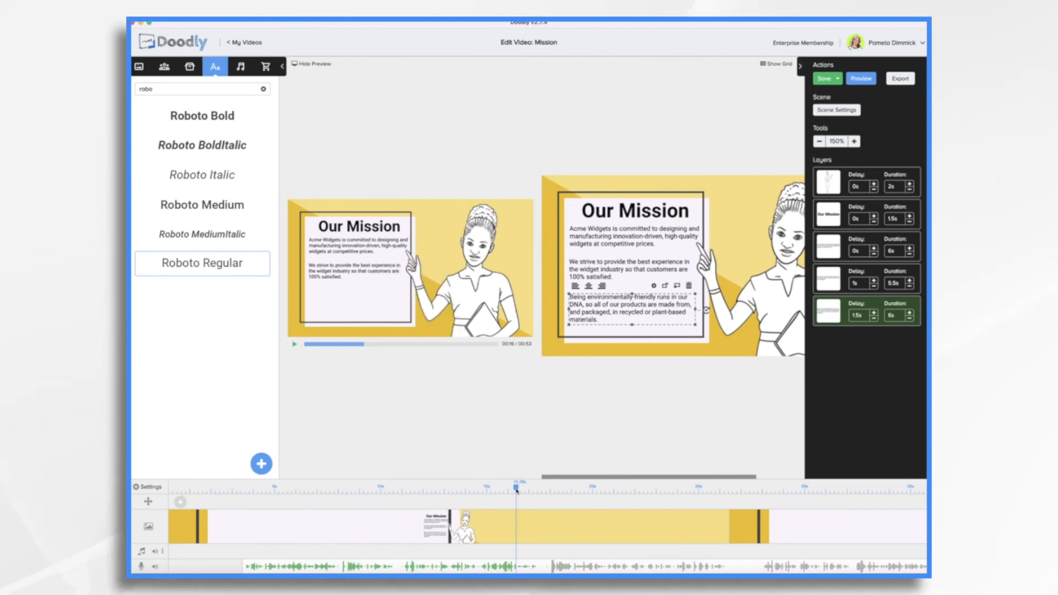
click(294, 346)
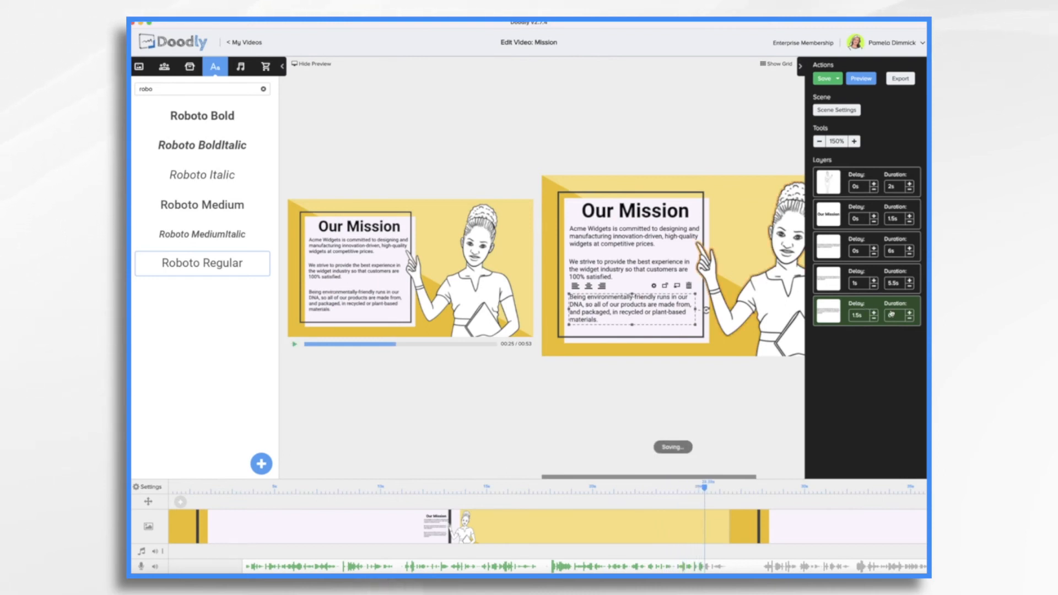
- Set the third Our Mission paragraph's drawing duration to 7.5 s and play the preview from about 19 s into the Our Vision scene
click(910, 313)
click(910, 312)
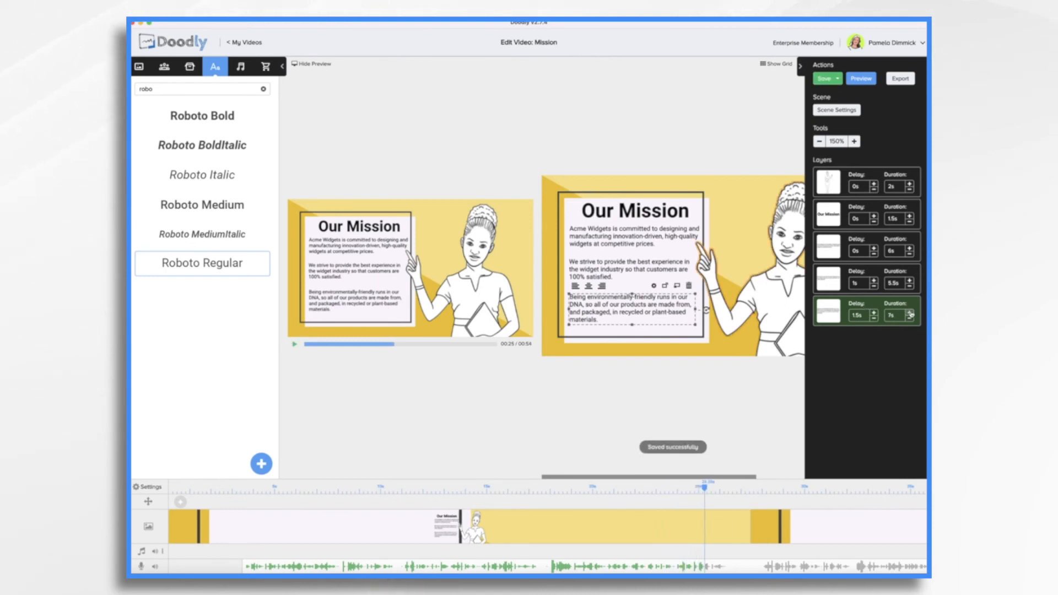
click(910, 312)
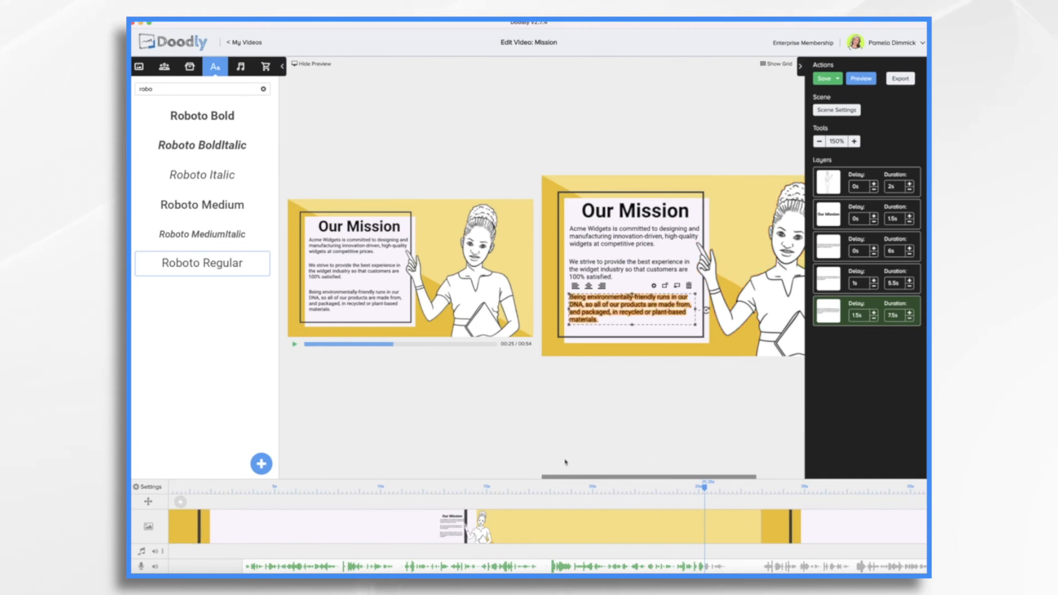
click(642, 488)
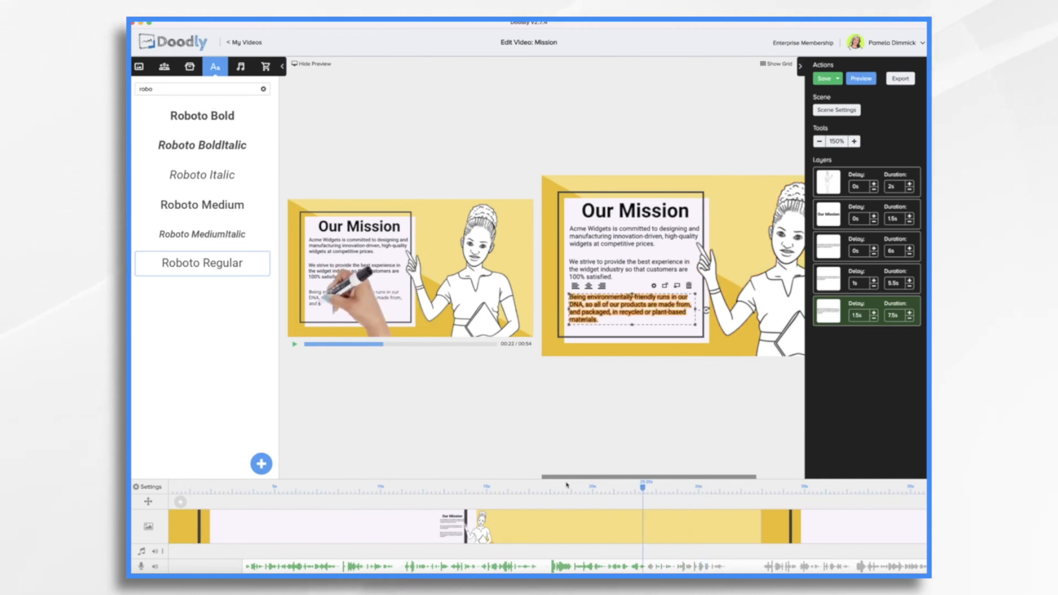
click(566, 487)
click(295, 344)
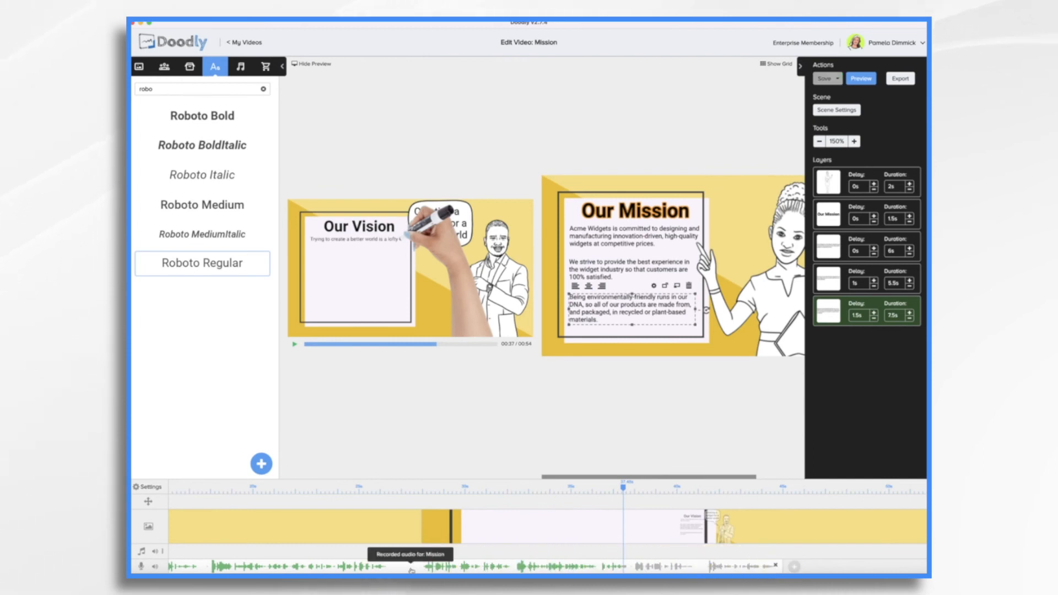
- Duplicate the recorded voiceover and place the copy on the music track, aligned in time with the original
right_click(411, 570)
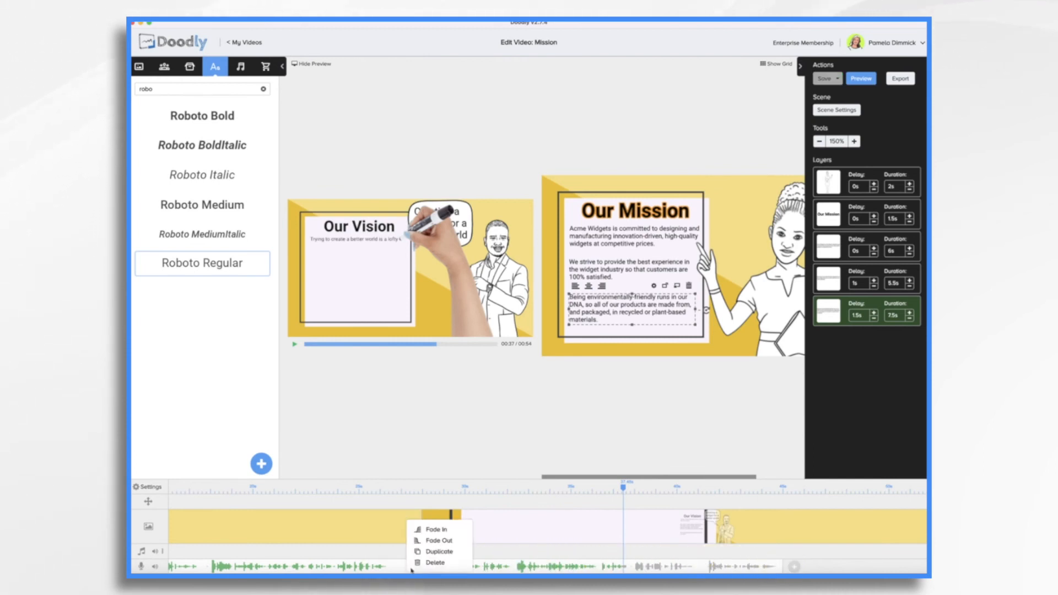
click(428, 551)
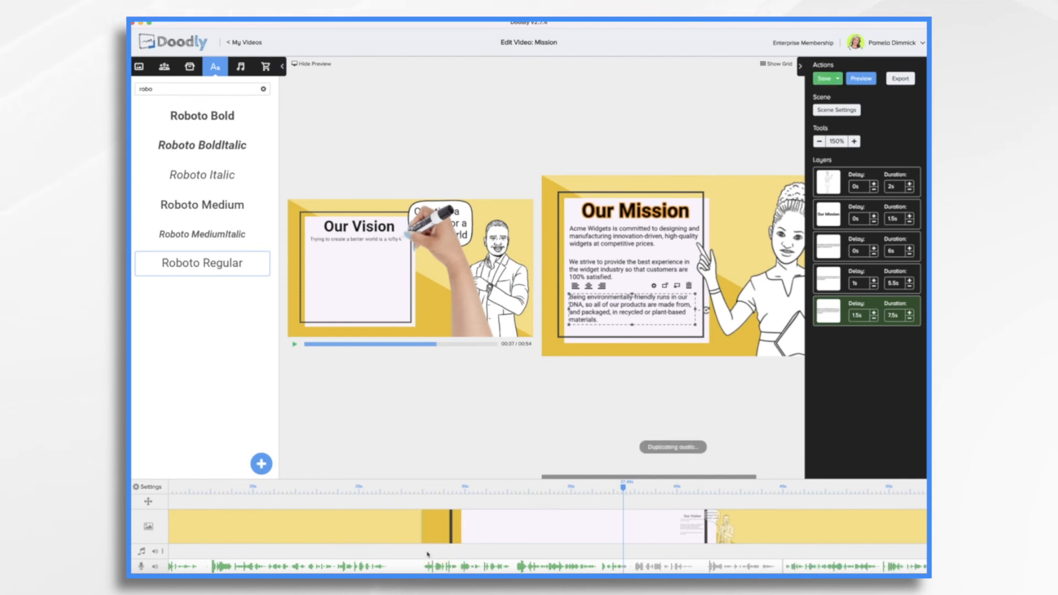
drag(824, 569, 295, 552)
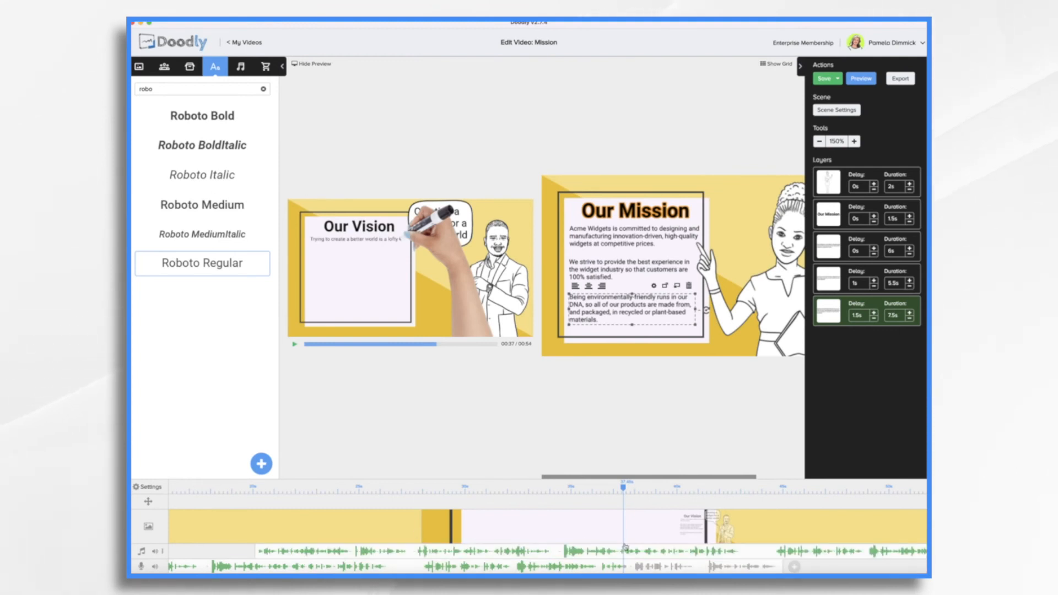
drag(606, 551, 598, 553)
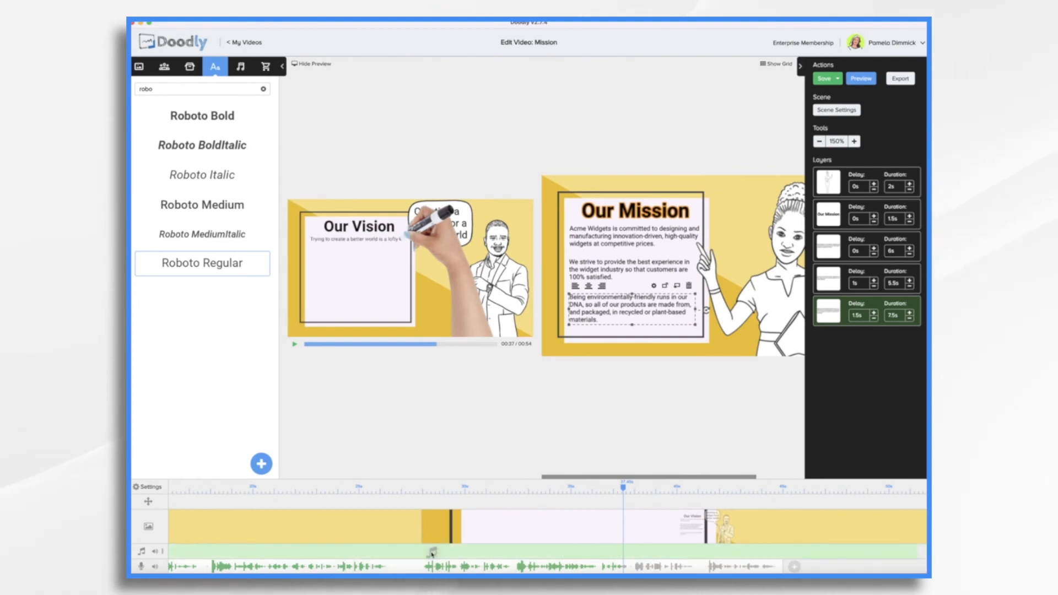
drag(323, 549, 684, 557)
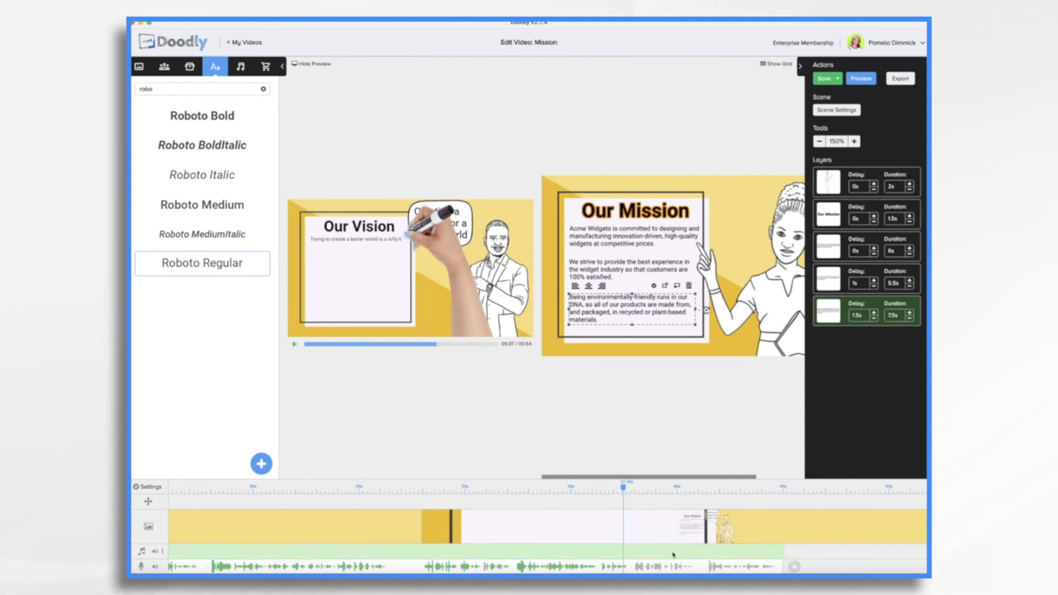
drag(673, 555, 672, 555)
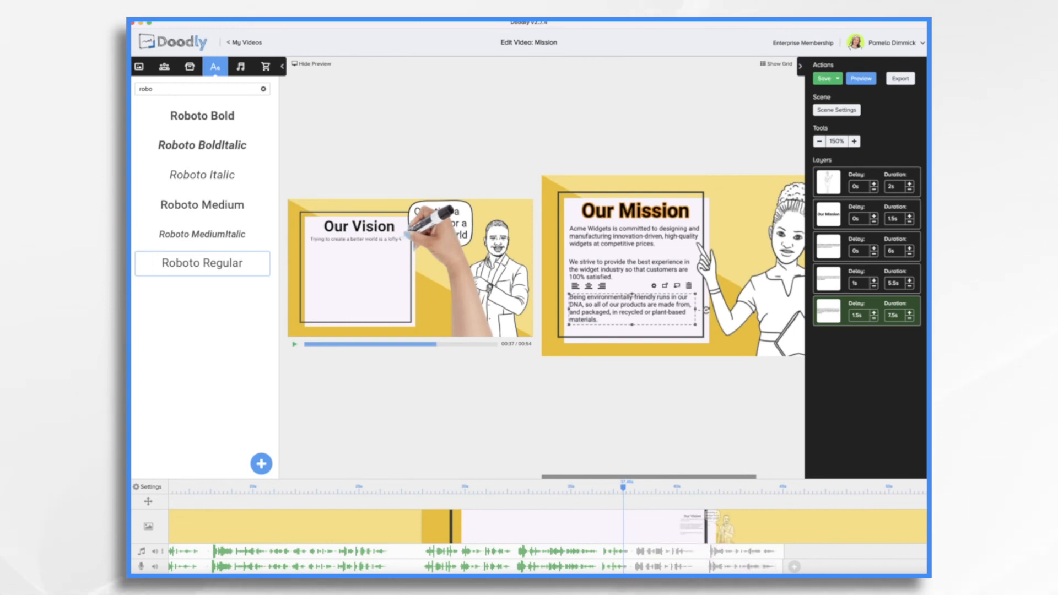
- Trim the original voiceover to end at about 27 s and the copy to start at about 28 s, separating mission from vision narration
drag(782, 568, 456, 568)
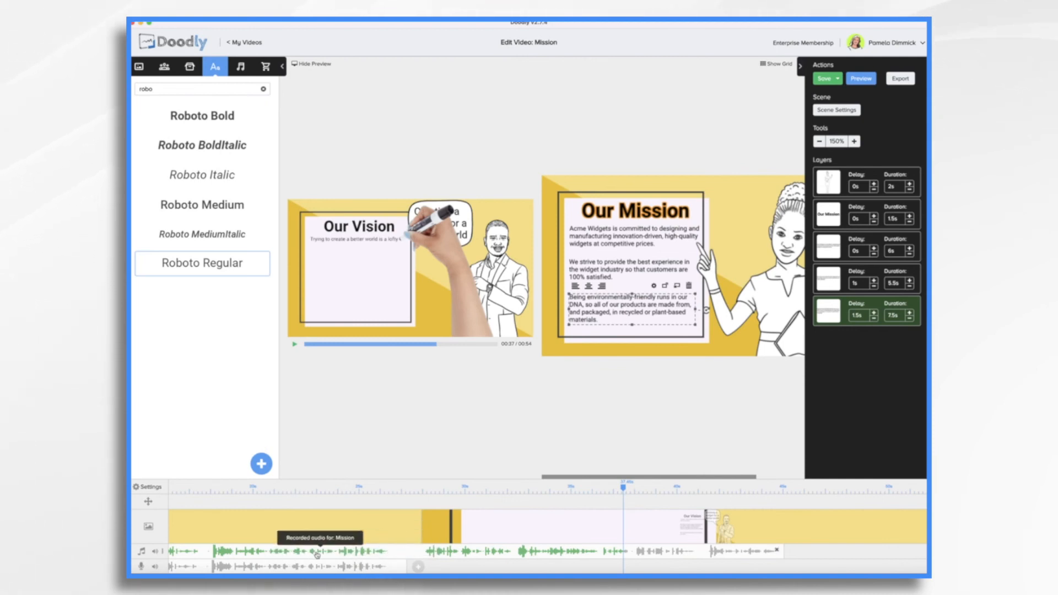
scroll(341, 551, right, 10)
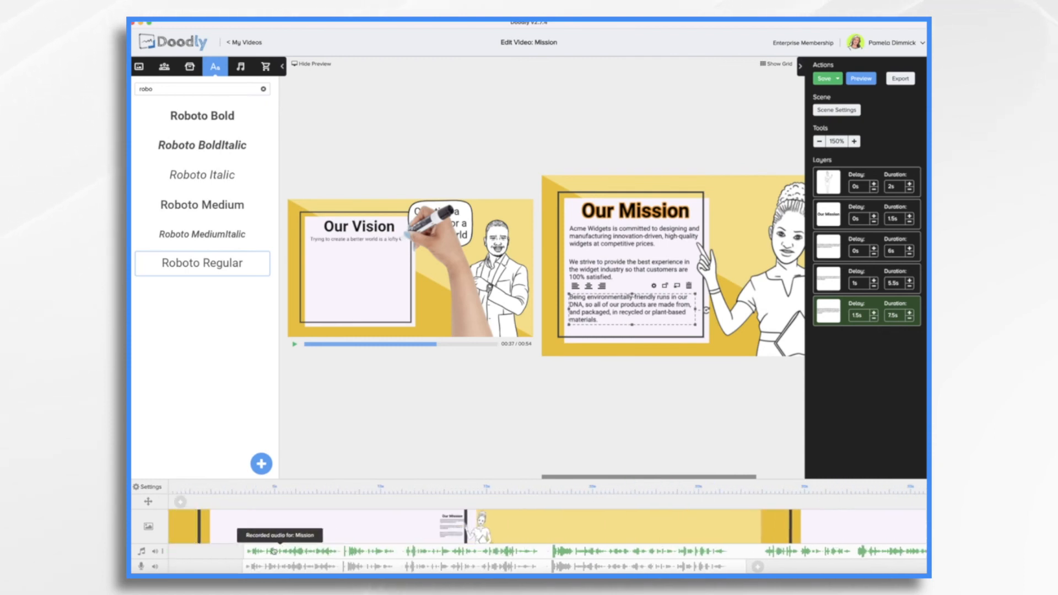
drag(245, 551, 754, 535)
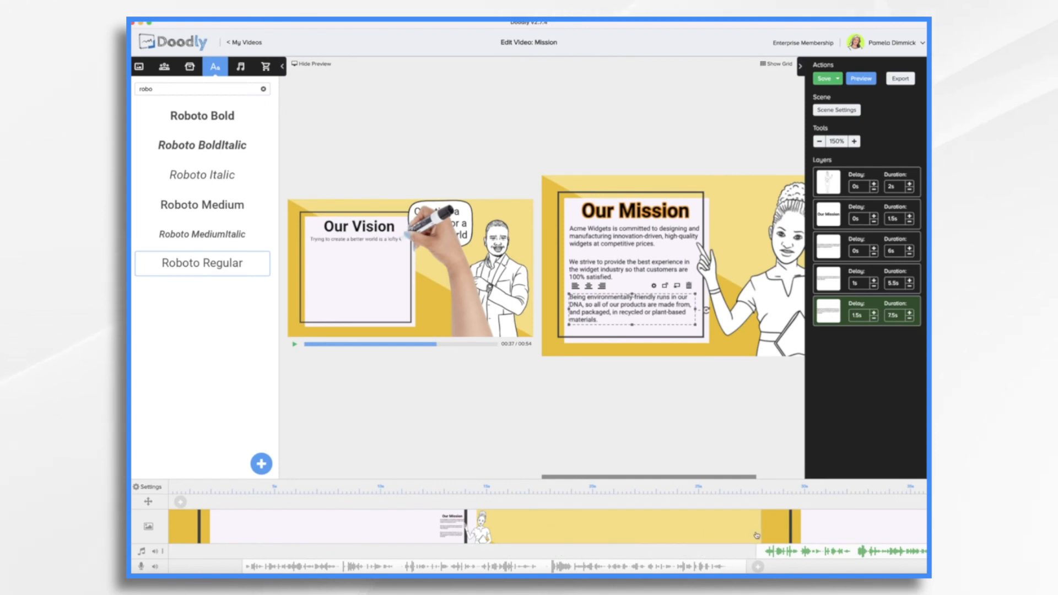
- Move the trimmed vision narration onto the voiceover track after the mission clip, starting at about 31 s
scroll(743, 554, right, 5)
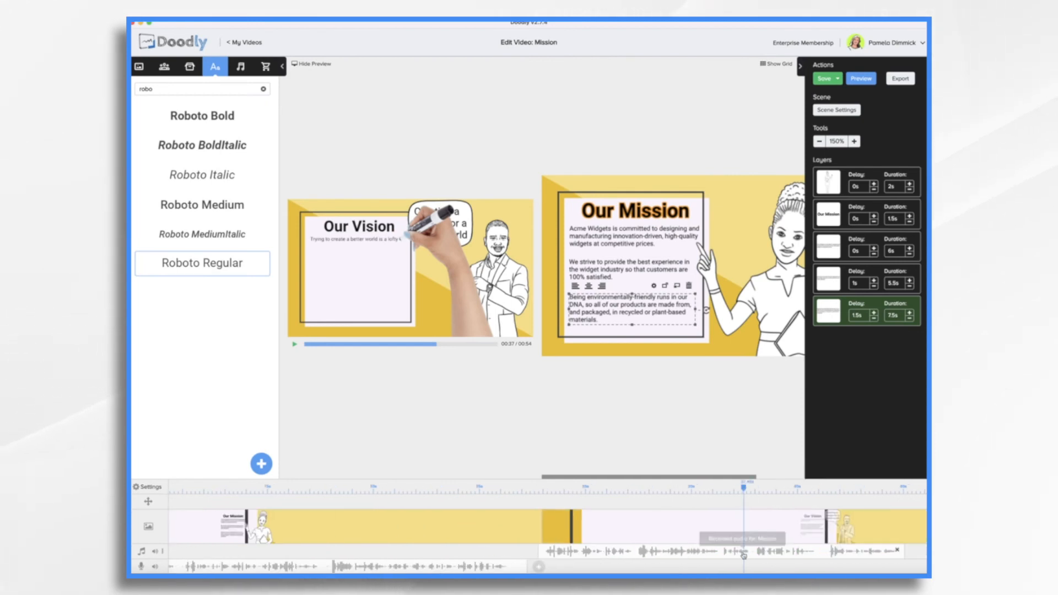
drag(614, 554, 633, 563)
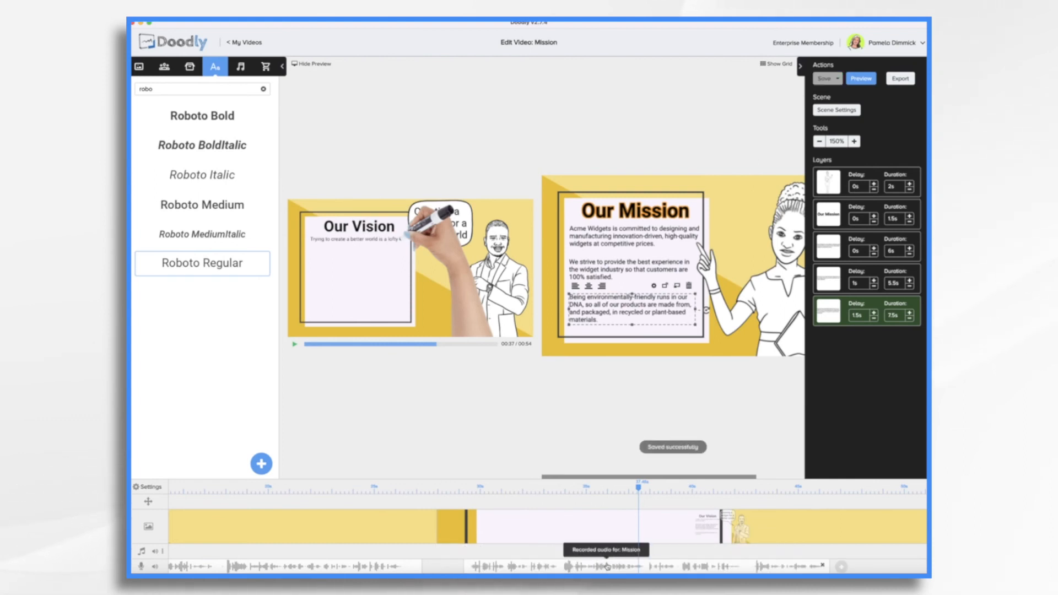
drag(648, 563, 648, 564)
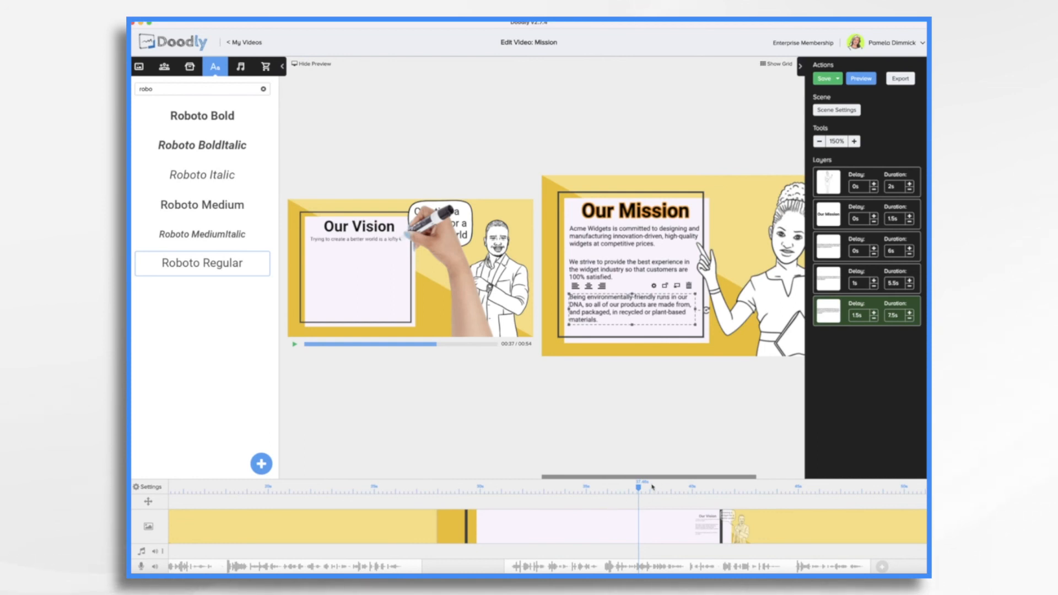
- Shift the vision narration to start at about 34 s, where the first Our Vision paragraph begins drawing
mouse_move(639, 489)
mouse_down()
mouse_move(424, 487)
mouse_move(531, 493)
mouse_up()
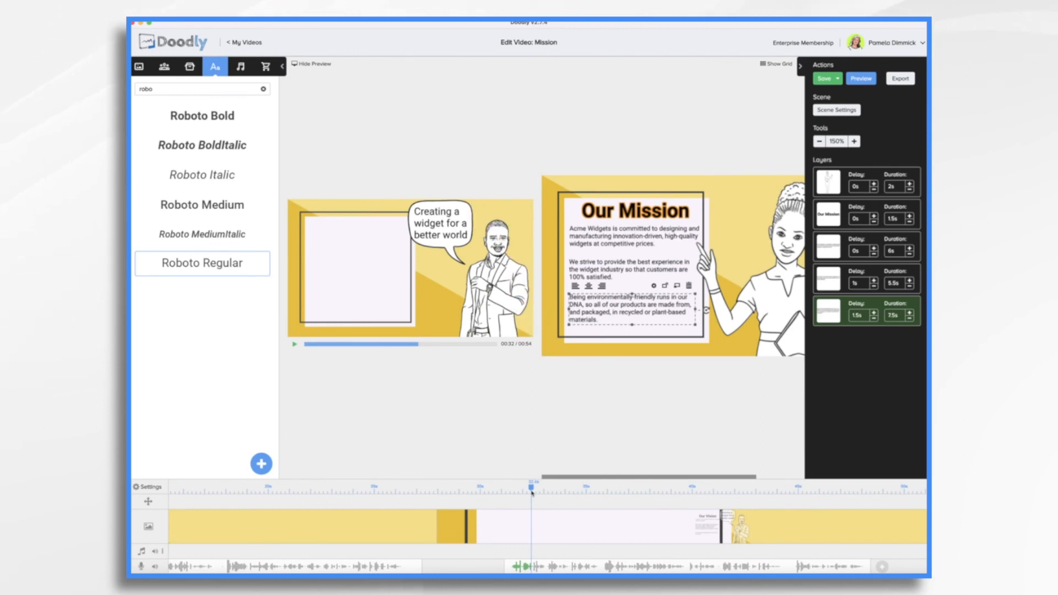
drag(586, 566, 589, 564)
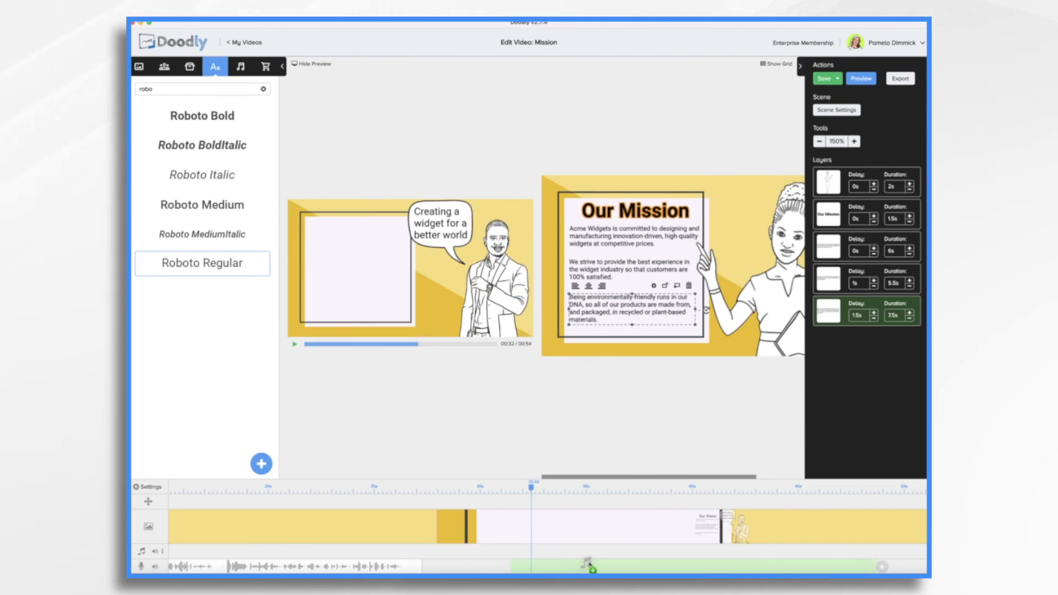
drag(606, 564, 616, 564)
drag(531, 487, 565, 490)
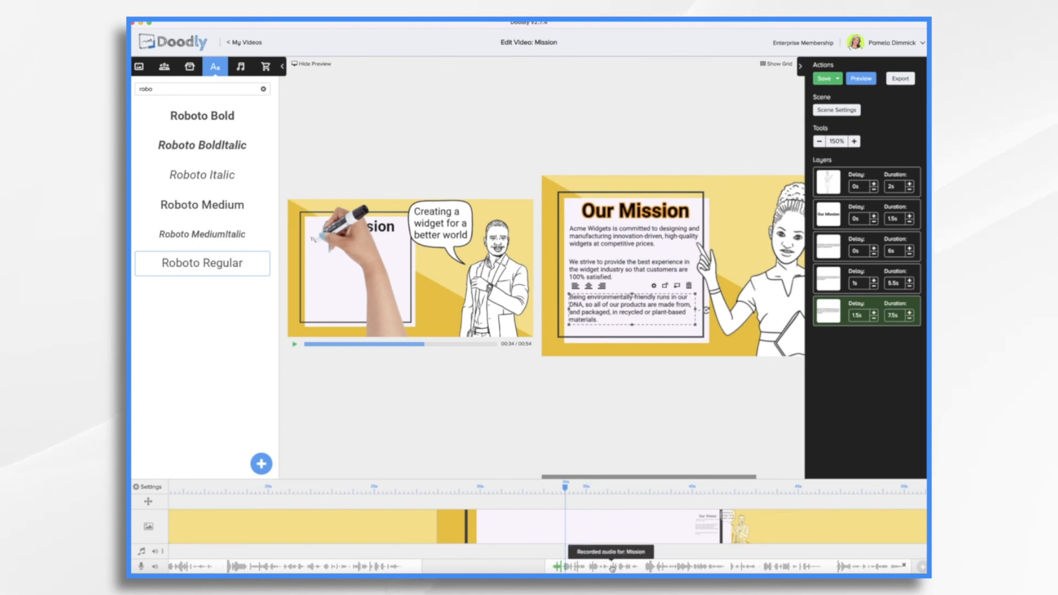
drag(613, 568, 620, 568)
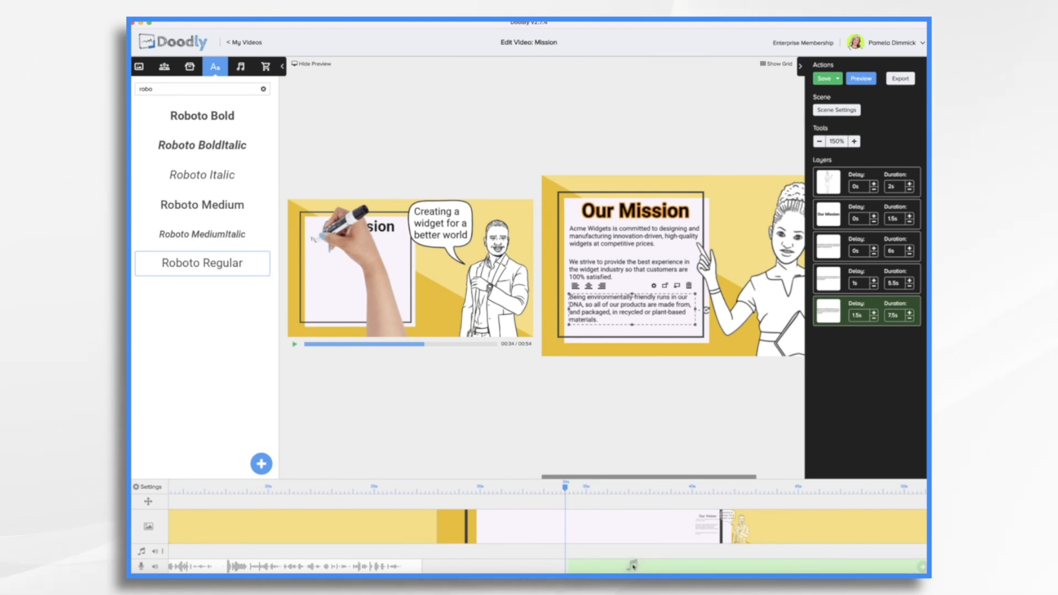
drag(633, 565, 633, 566)
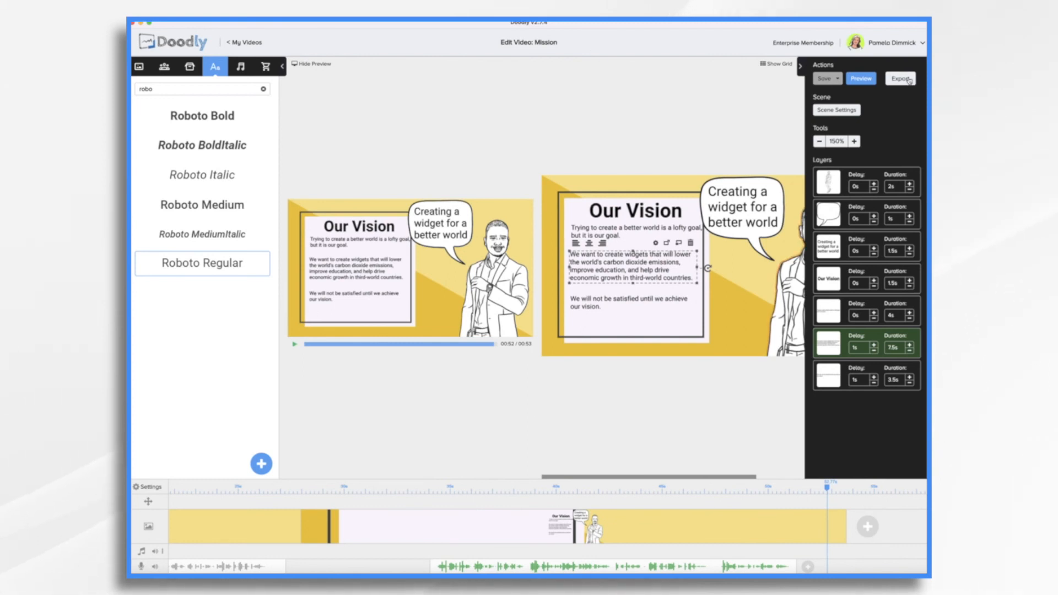
- Export the video as MP4 at 720p (1280x720), 30 FPS and Maximum (100%) quality
click(900, 78)
click(479, 303)
click(472, 312)
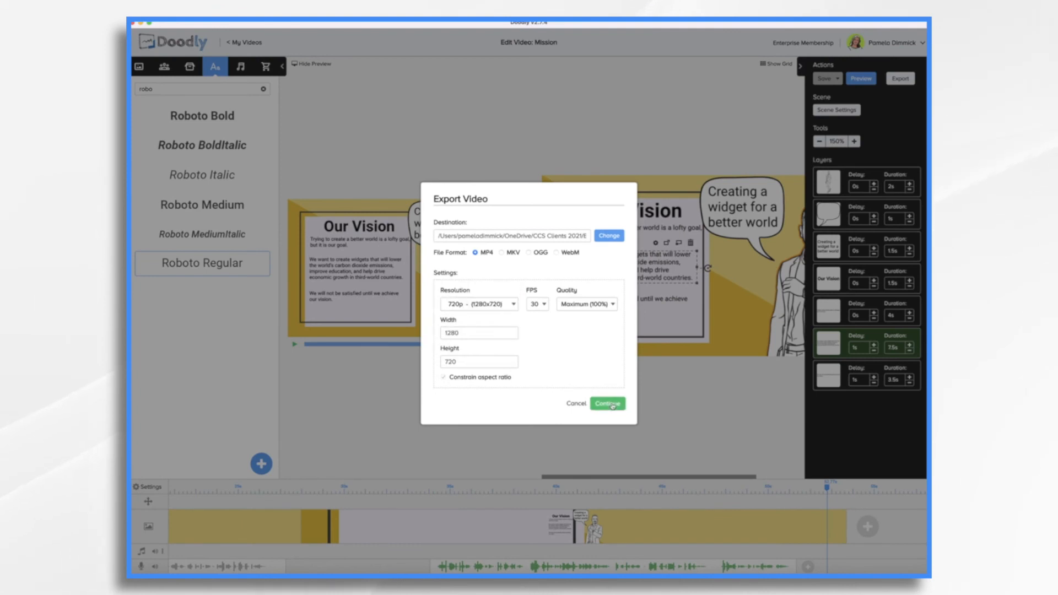
click(607, 404)
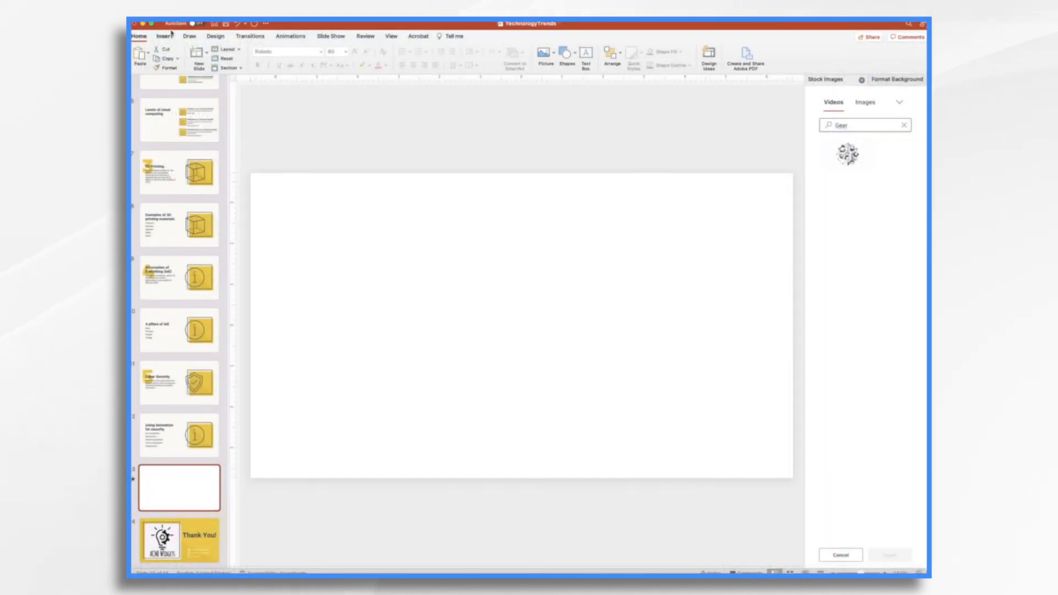
- Switch to the TechnologyTrends presentation in PowerPoint, insert the exported video from file on the blank slide before Thank You!, and pause its playback
click(164, 36)
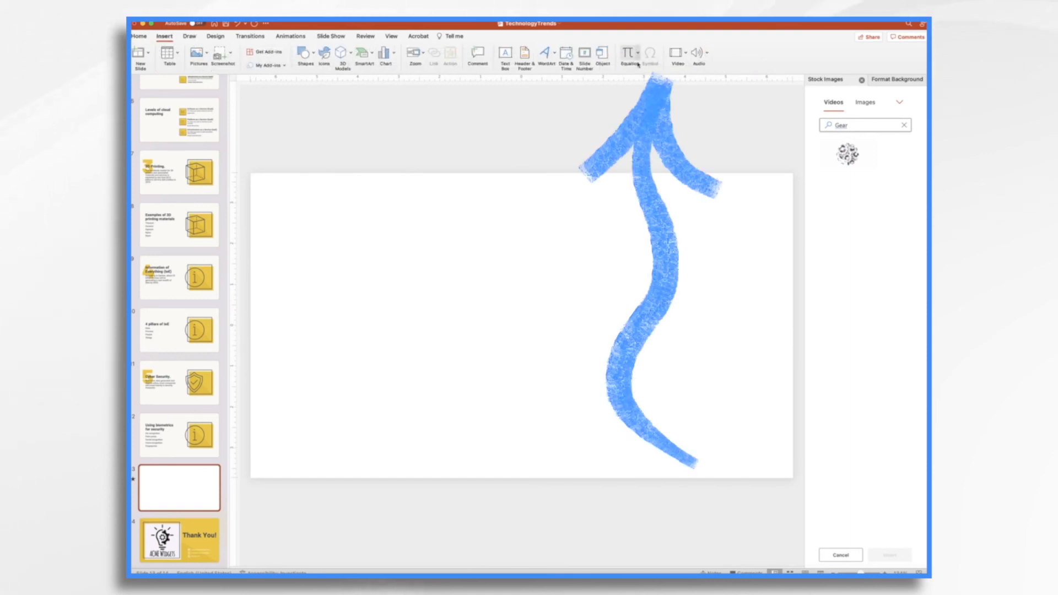
click(685, 54)
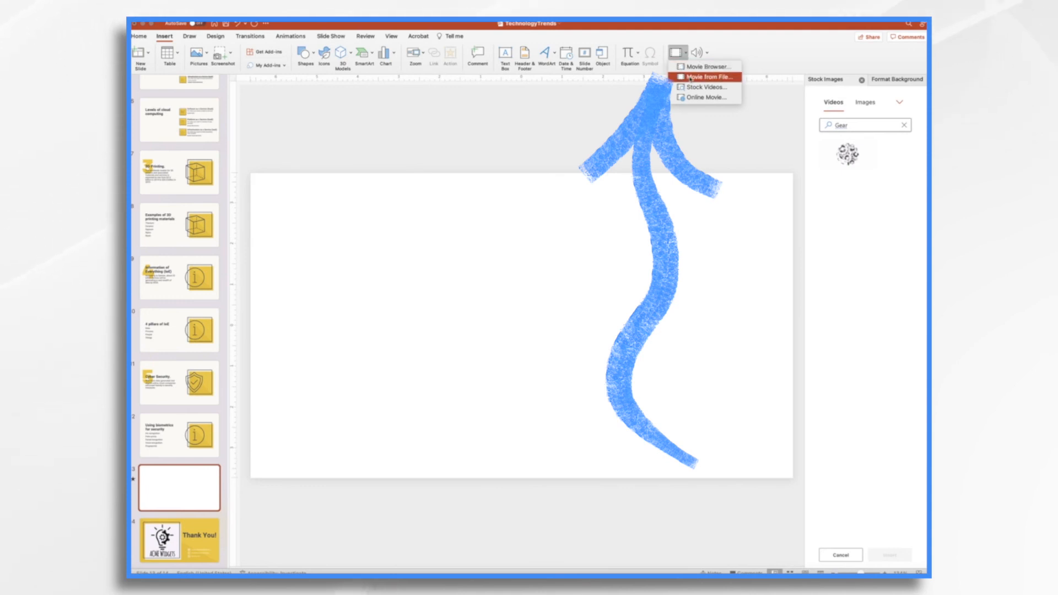
click(689, 77)
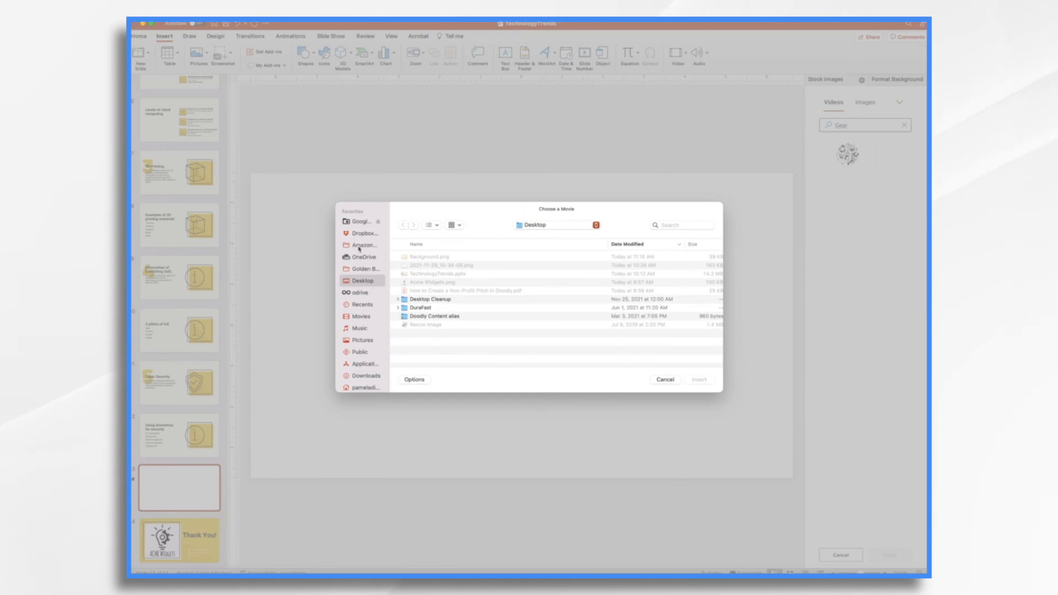
click(430, 257)
click(699, 379)
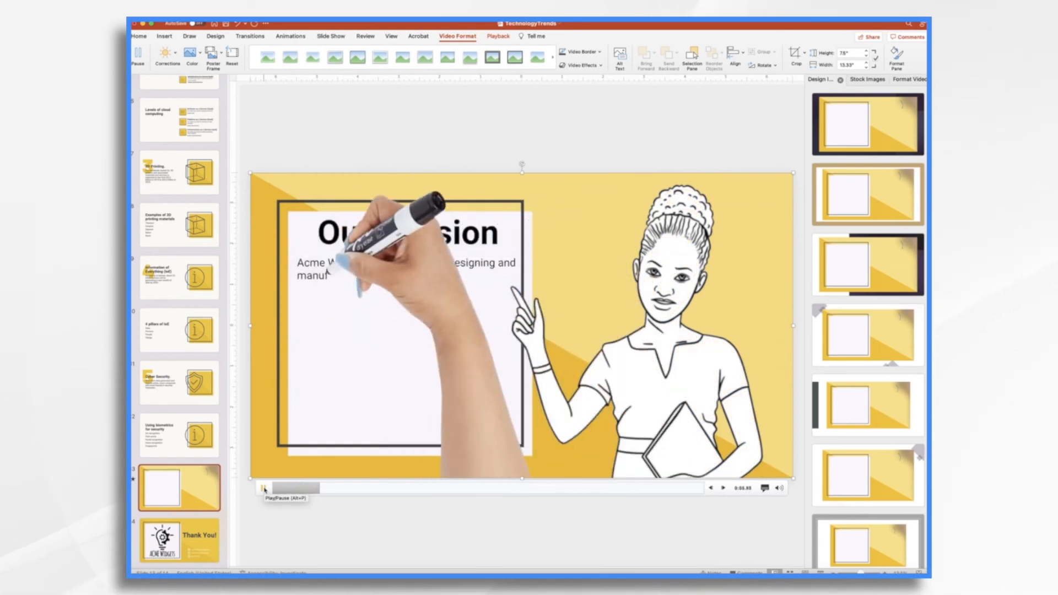
click(264, 488)
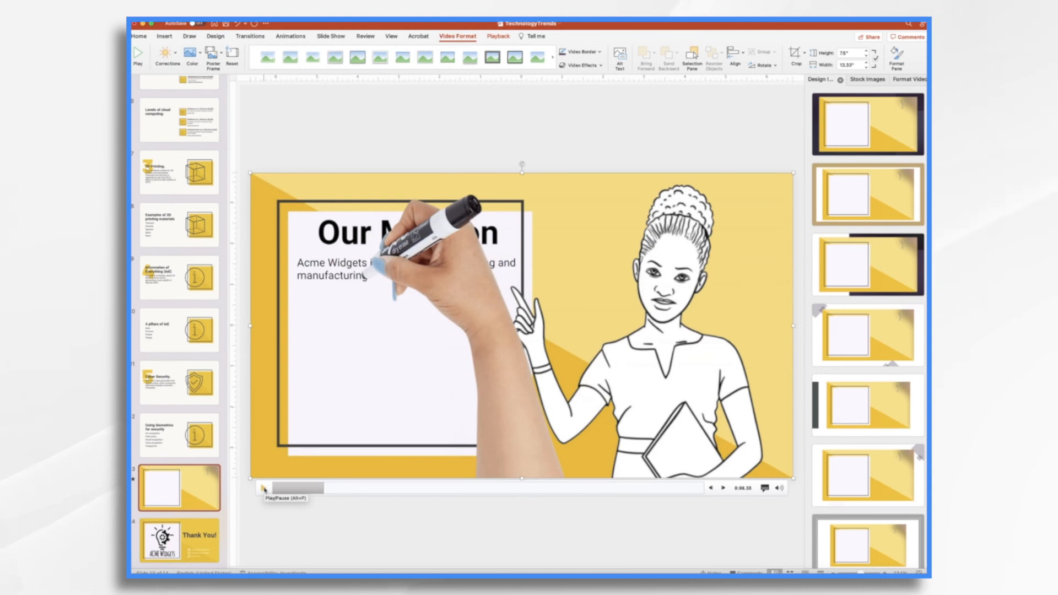